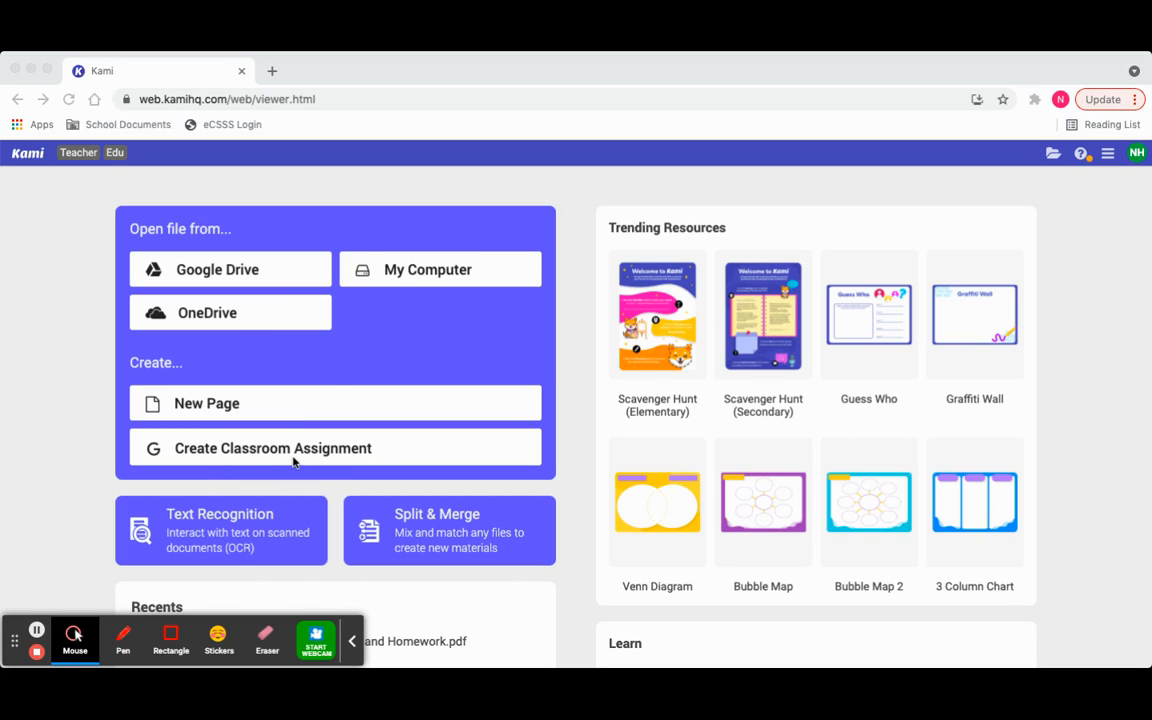
- Open the recent file "Article of the Week #3_ Procrastination and Homework.pdf"
{"action": "scroll", "coordinate": [882, 402], "scroll_direction": "down", "scroll_amount": 1}
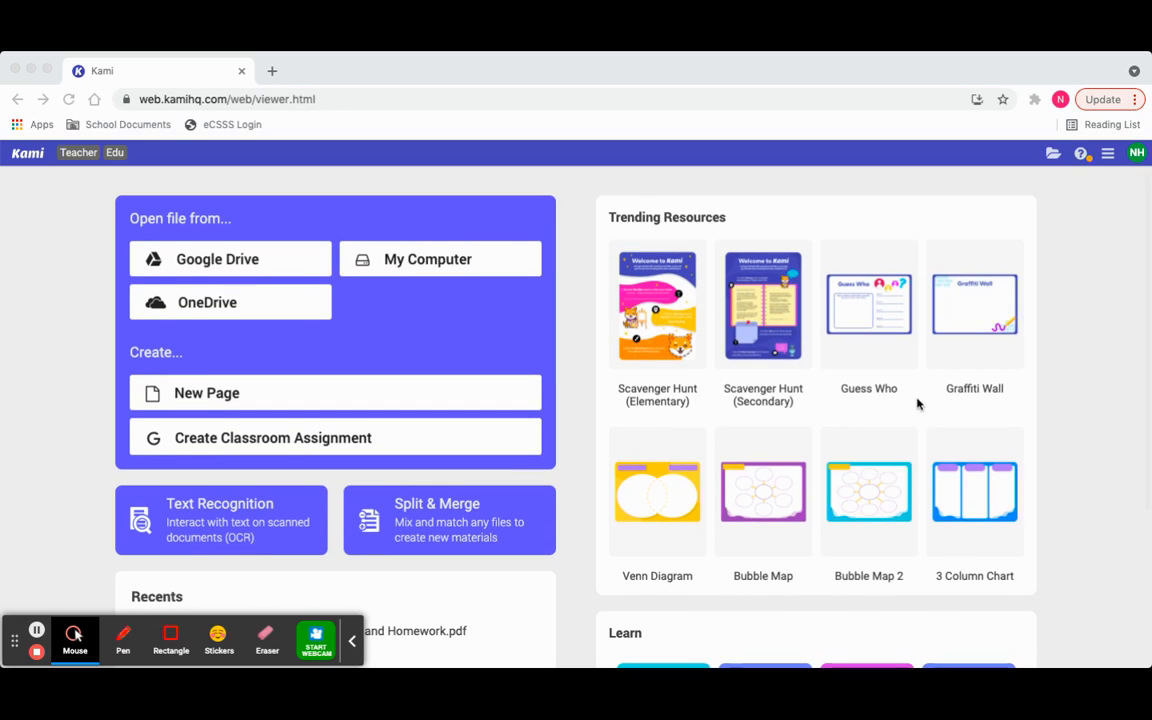
{"action": "scroll", "coordinate": [915, 395], "scroll_direction": "down", "scroll_amount": 1}
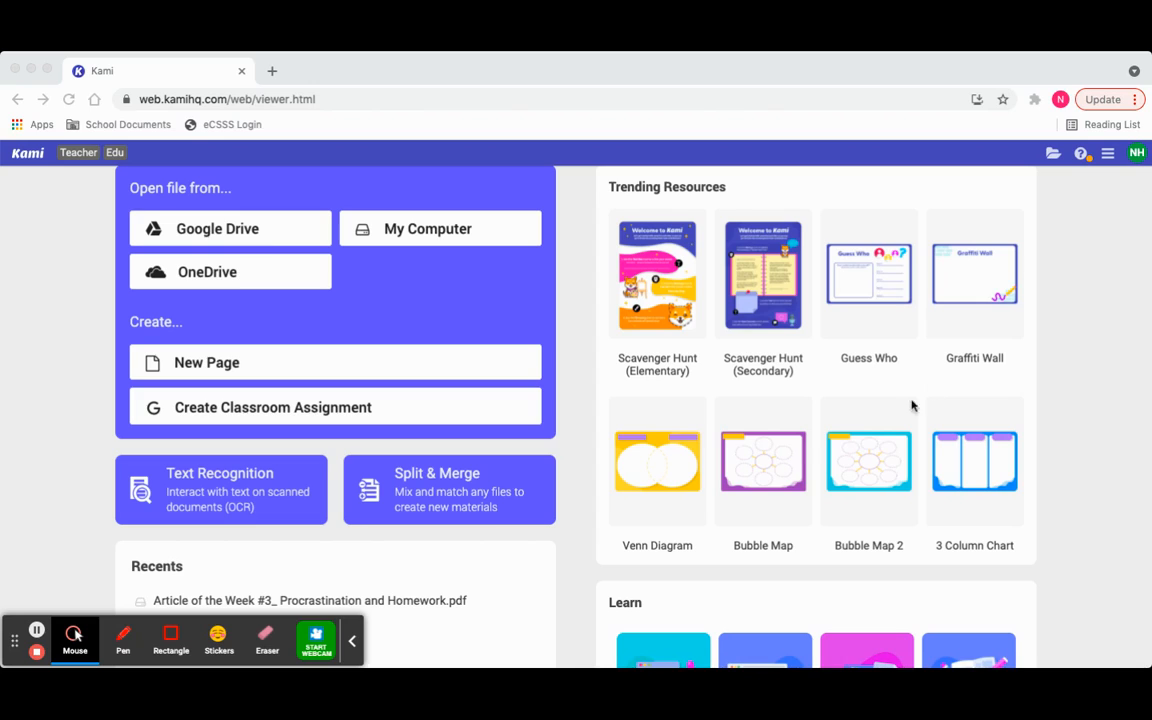
{"action": "scroll", "coordinate": [897, 414], "scroll_direction": "up", "scroll_amount": 1}
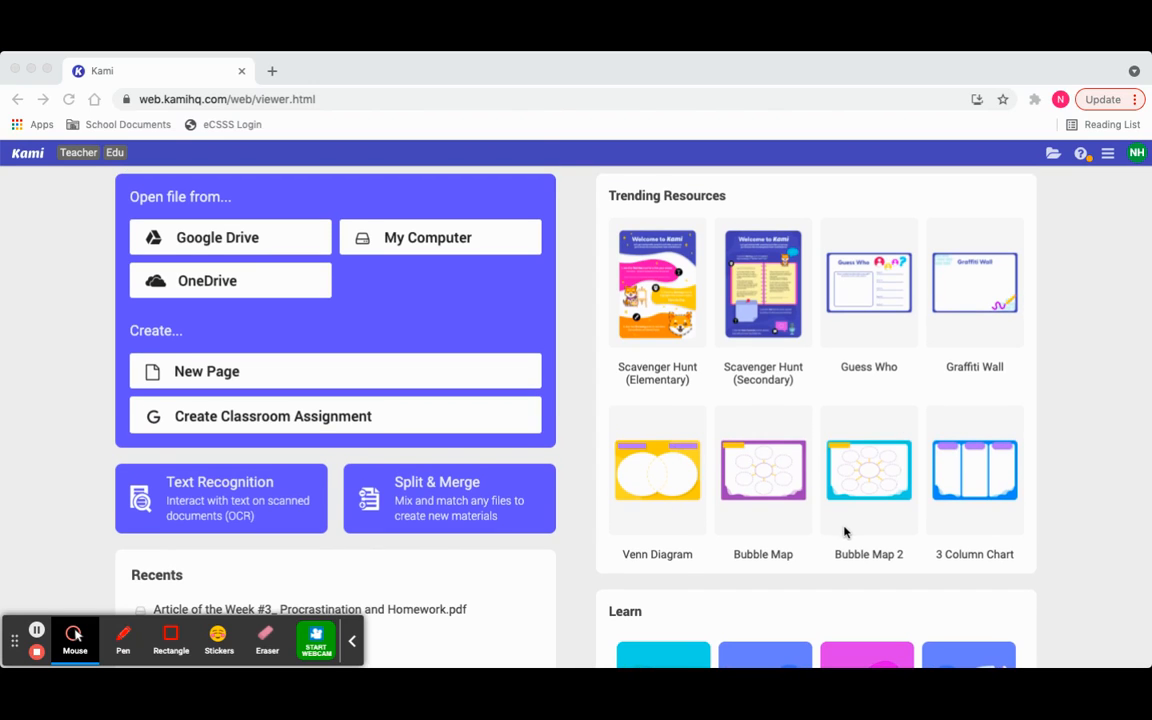
{"action": "scroll", "coordinate": [864, 465], "scroll_direction": "up", "scroll_amount": 2}
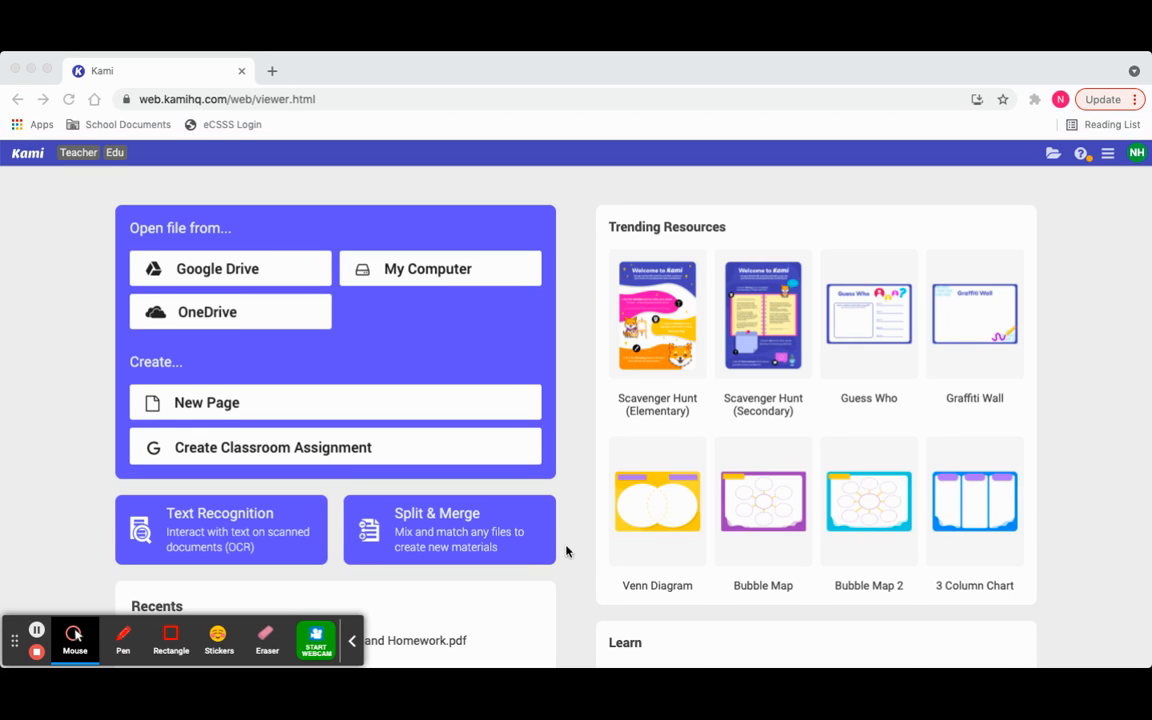
{"action": "scroll", "coordinate": [586, 548], "scroll_direction": "down", "scroll_amount": 2}
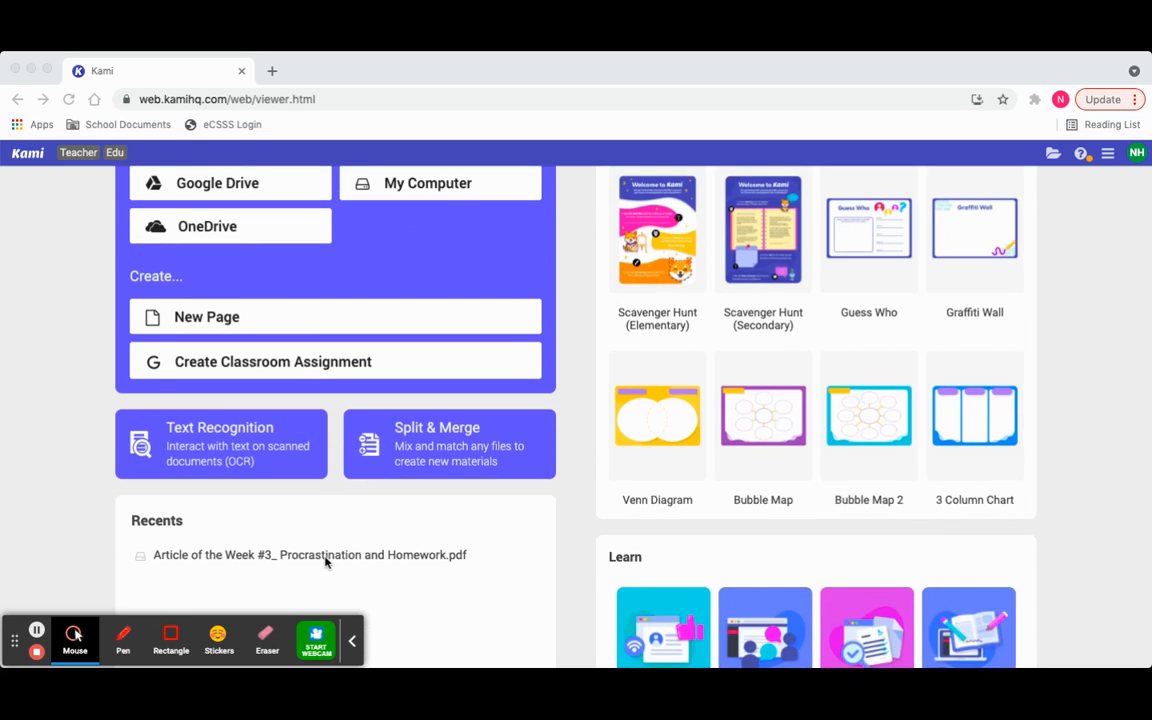
{"action": "left_click", "coordinate": [256, 553]}
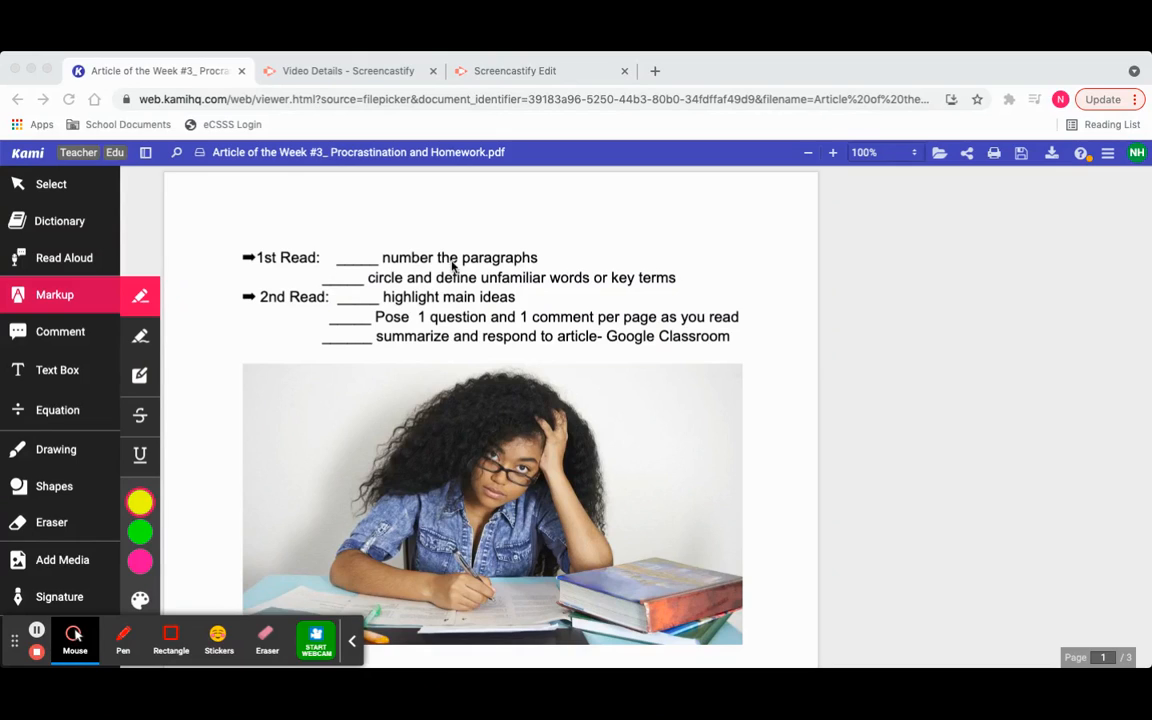
- Handwrite a black 1 in line thickness 2 beside the paragraph under "Recognizing Procrastination" on page 1
{"action": "left_click", "coordinate": [54, 442]}
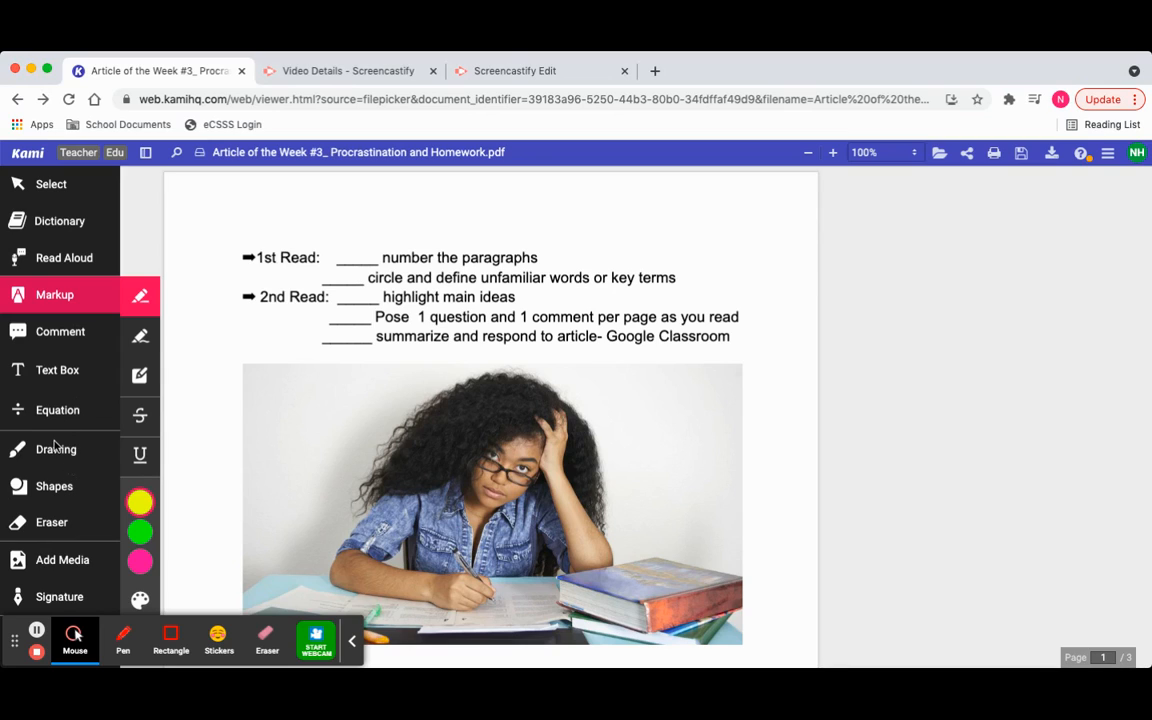
{"action": "left_click", "coordinate": [55, 447]}
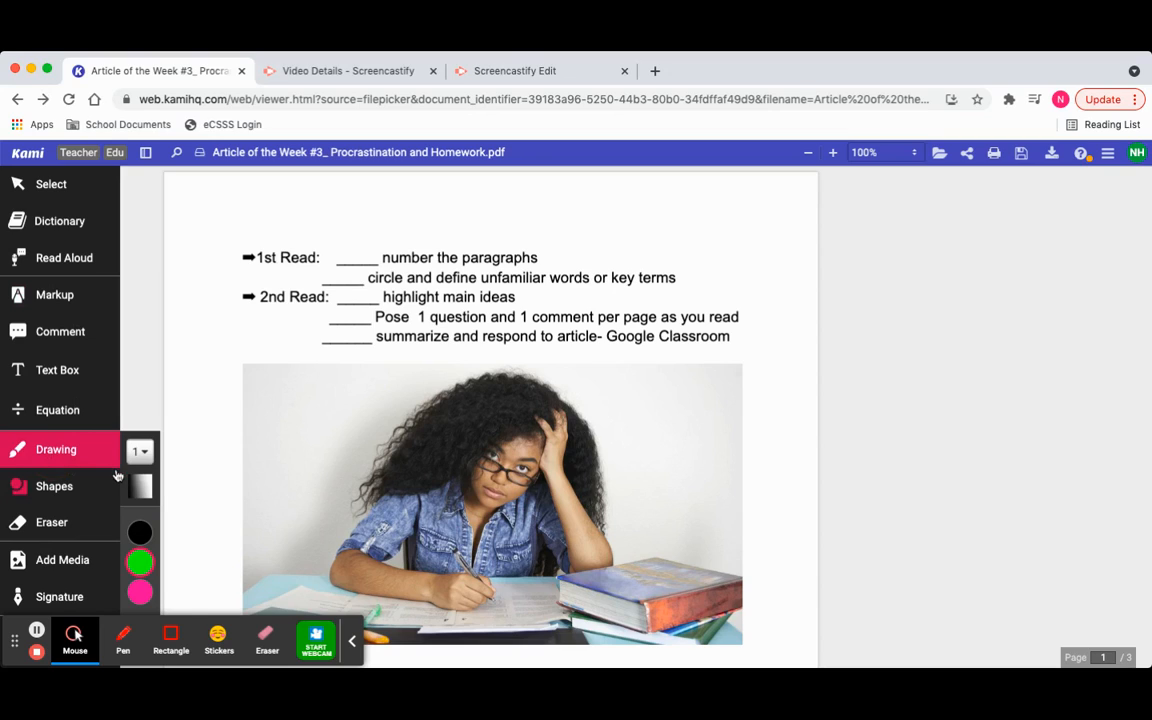
{"action": "left_click", "coordinate": [140, 532]}
{"action": "left_click", "coordinate": [147, 451]}
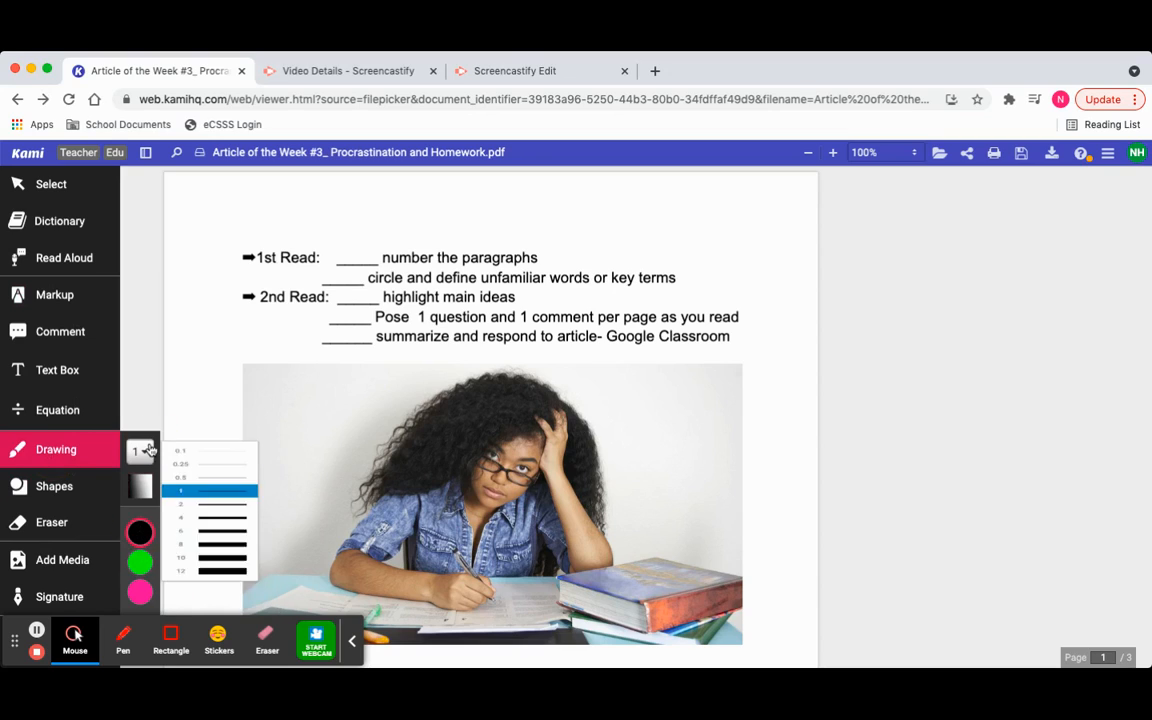
{"action": "left_click", "coordinate": [190, 504]}
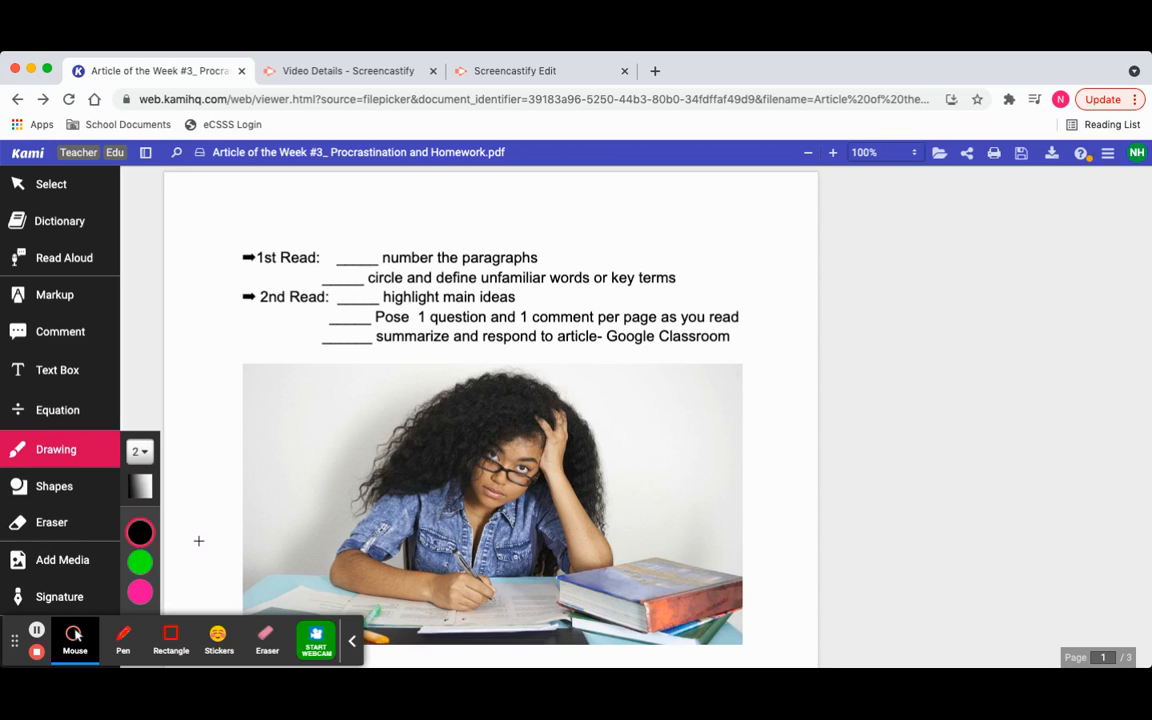
{"action": "scroll", "coordinate": [333, 516], "scroll_direction": "down", "scroll_amount": 5}
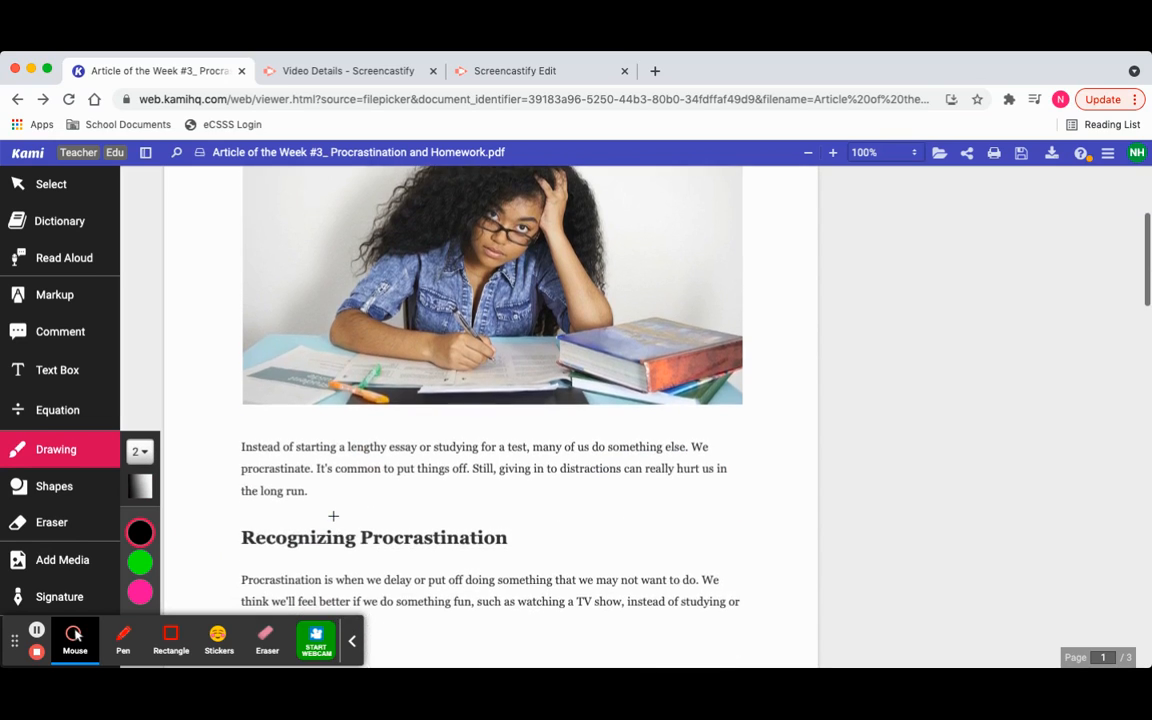
{"action": "scroll", "coordinate": [332, 515], "scroll_direction": "down", "scroll_amount": 1}
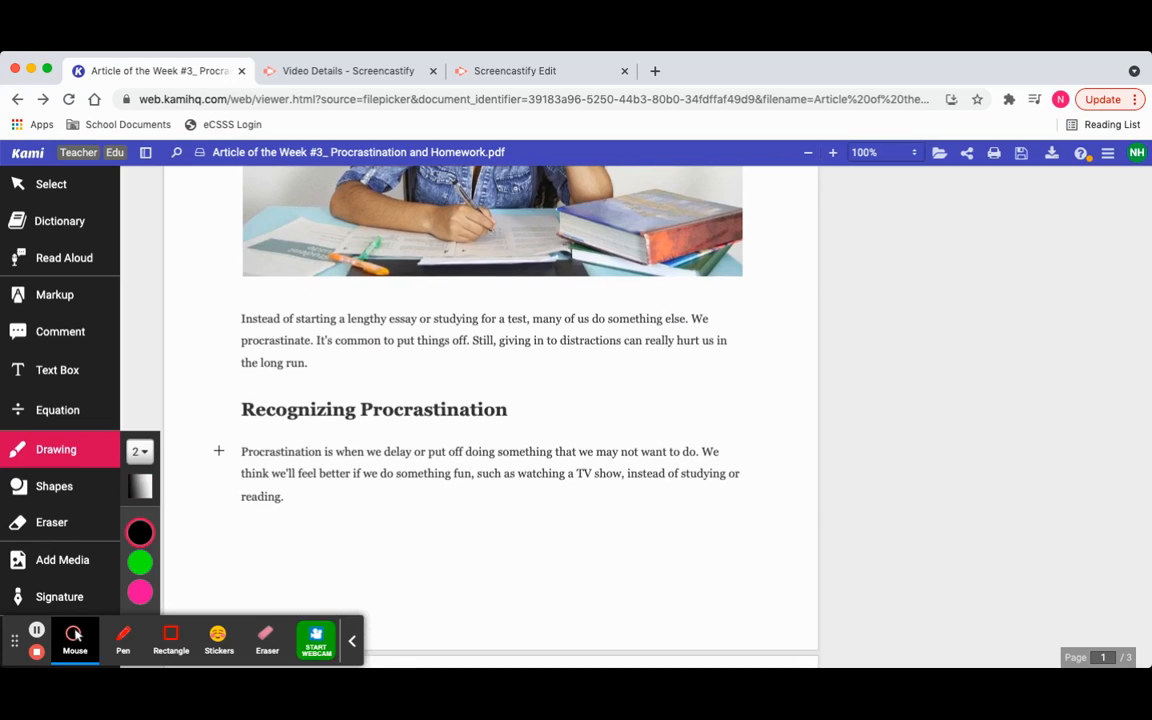
{"action": "left_click_drag", "start_coordinate": [218, 450], "coordinate": [217, 466]}
- Handwrite a 2 beside the first paragraph on page 2 and draw a check mark on the "number the paragraphs" line
{"action": "scroll", "coordinate": [262, 455], "scroll_direction": "down", "scroll_amount": 5}
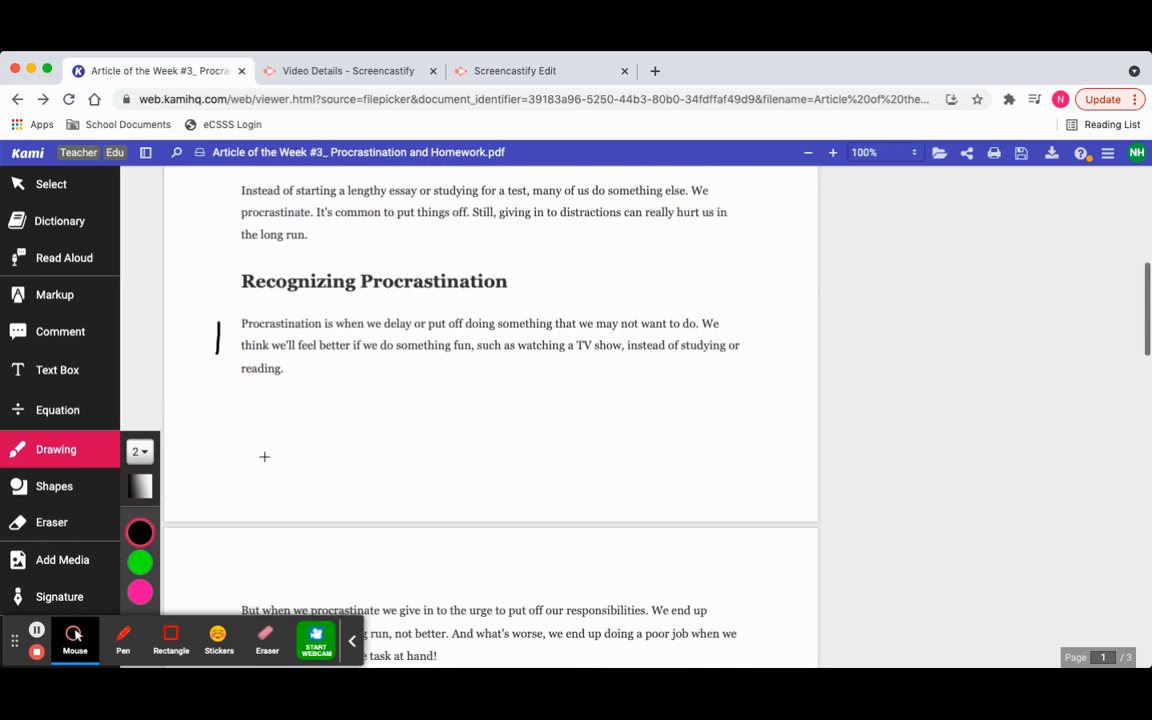
{"action": "scroll", "coordinate": [265, 456], "scroll_direction": "down", "scroll_amount": 1}
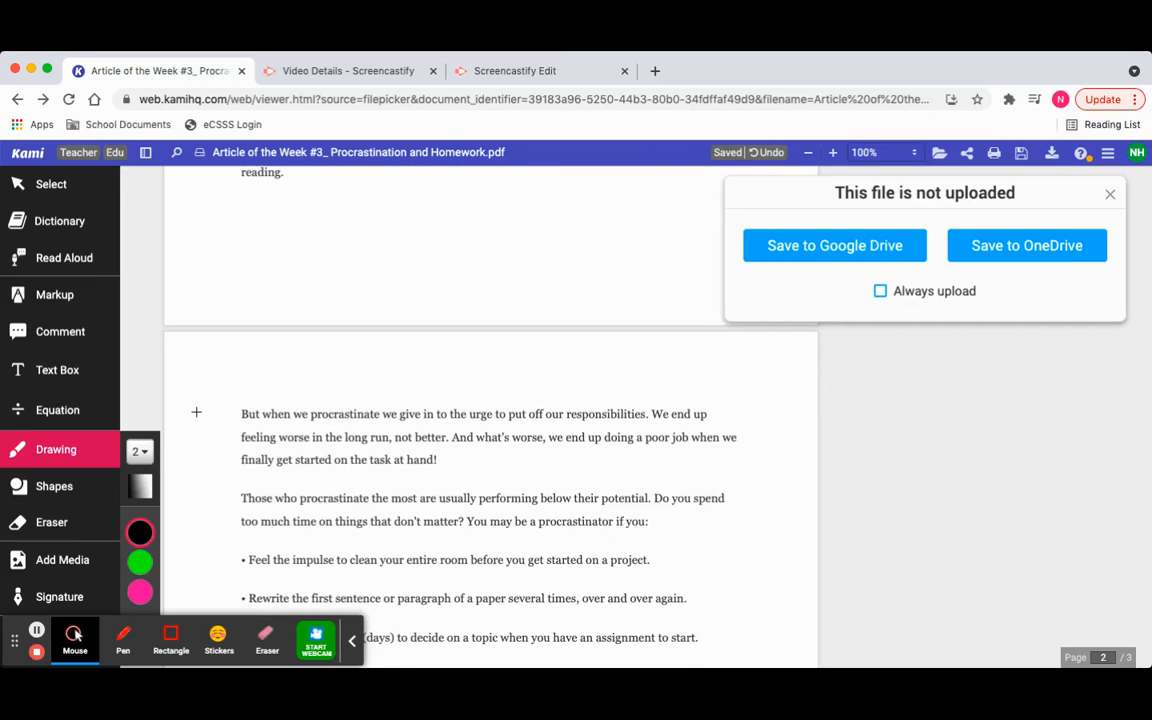
{"action": "left_click_drag", "start_coordinate": [198, 412], "coordinate": [213, 446]}
{"action": "scroll", "coordinate": [268, 452], "scroll_direction": "up", "scroll_amount": 1}
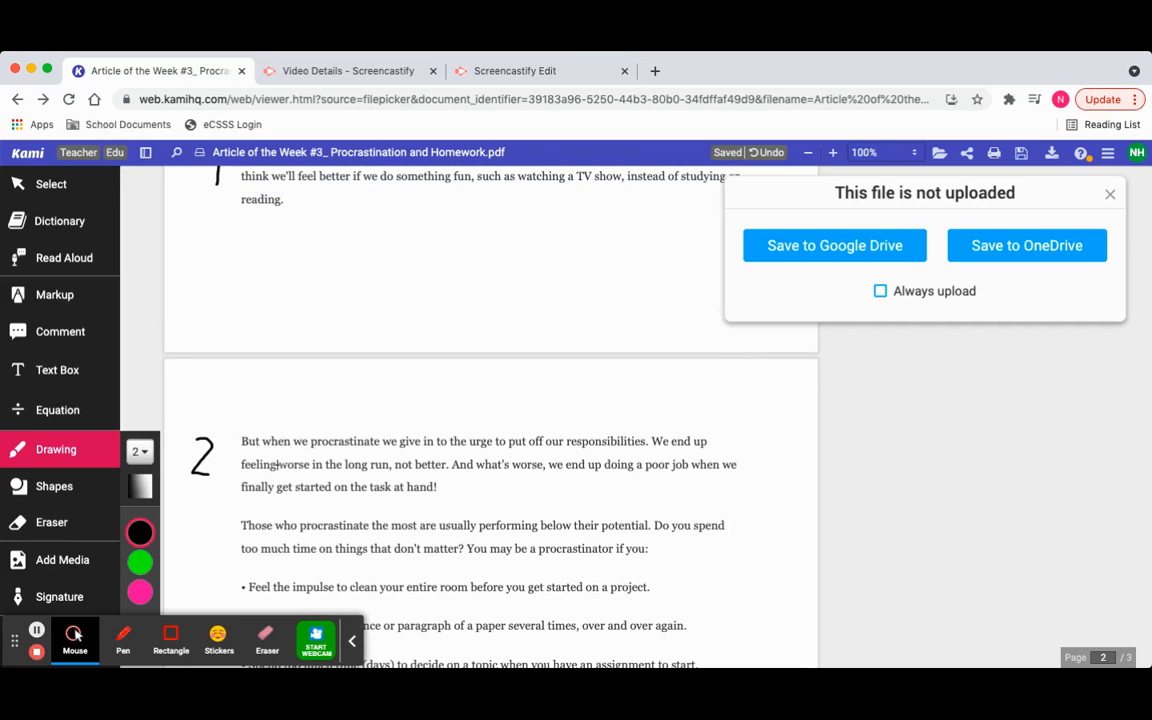
{"action": "scroll", "coordinate": [278, 464], "scroll_direction": "up", "scroll_amount": 10}
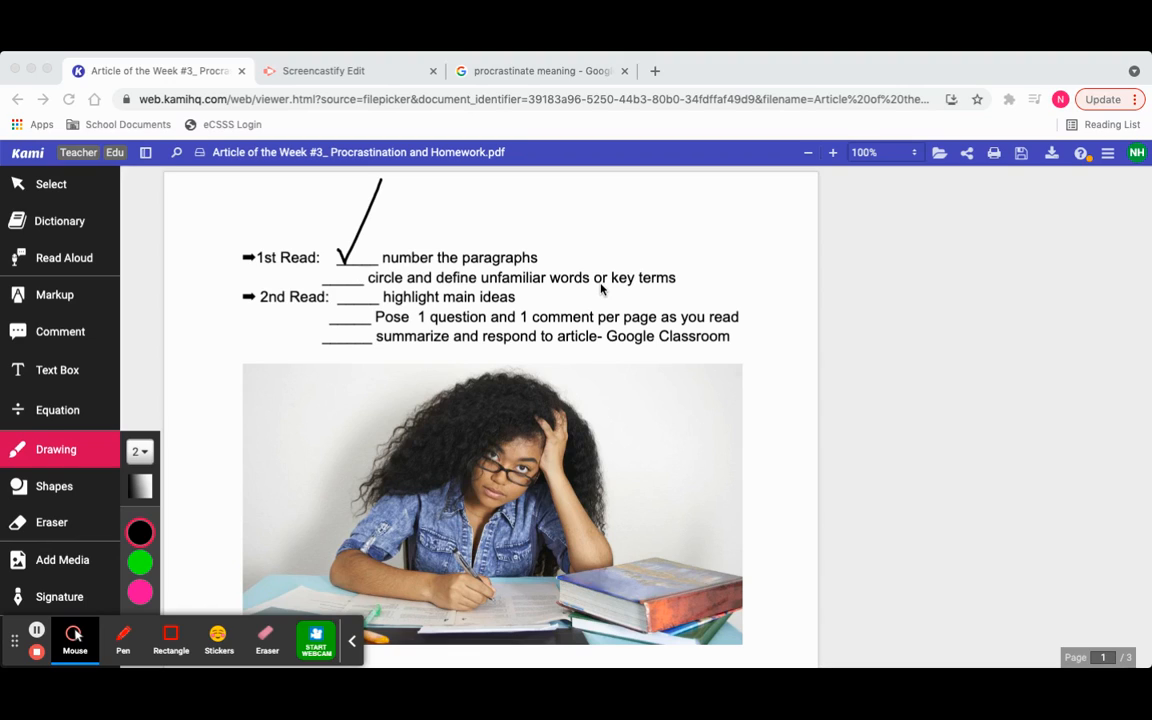
- Circle the word "Procrastination" in the paragraph numbered 1 with a black ellipse shape
{"action": "left_click", "coordinate": [56, 489]}
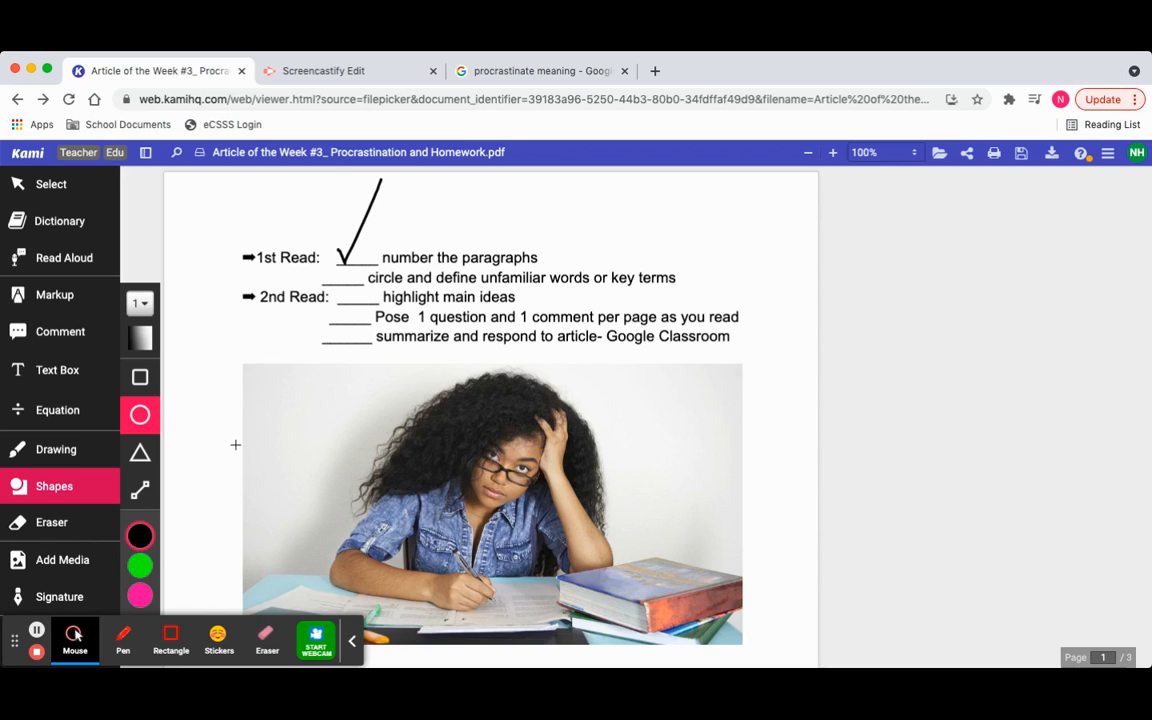
{"action": "scroll", "coordinate": [255, 452], "scroll_direction": "down", "scroll_amount": 3}
{"action": "scroll", "coordinate": [258, 455], "scroll_direction": "down", "scroll_amount": 5}
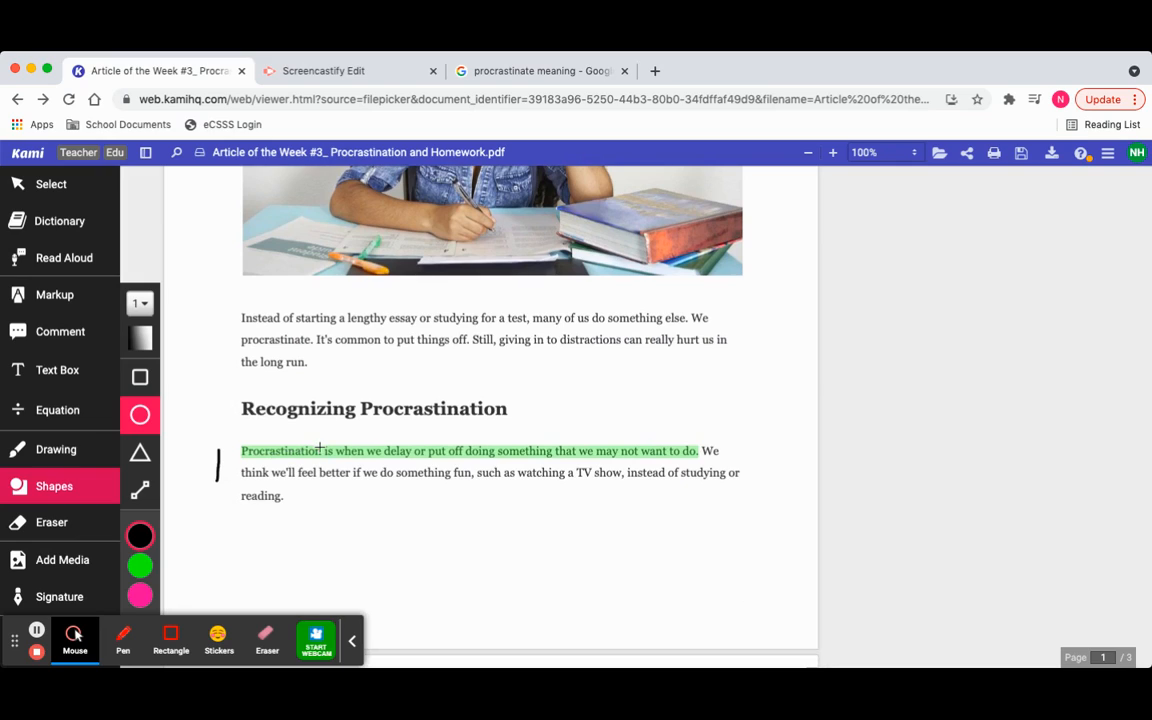
{"action": "left_click_drag", "start_coordinate": [314, 446], "coordinate": [229, 461]}
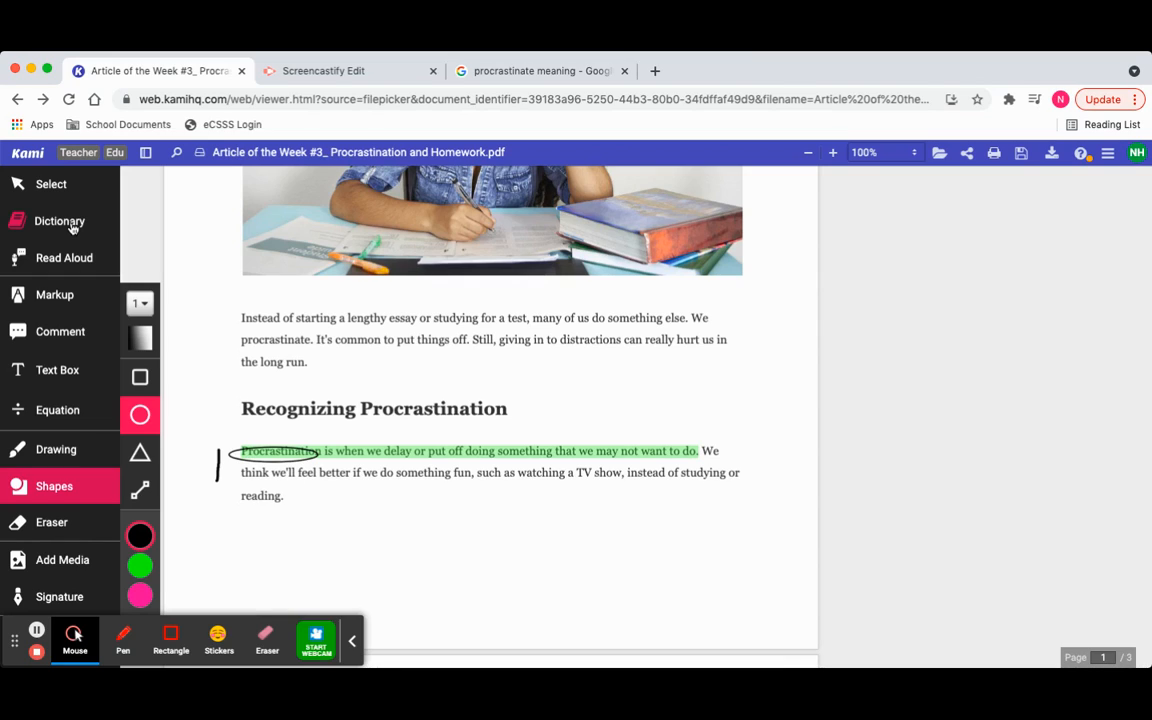
- Add a blue text box with the pasted definition "delay or postpone action; put off doing something." and place it just above the circled word
{"action": "left_click", "coordinate": [60, 373]}
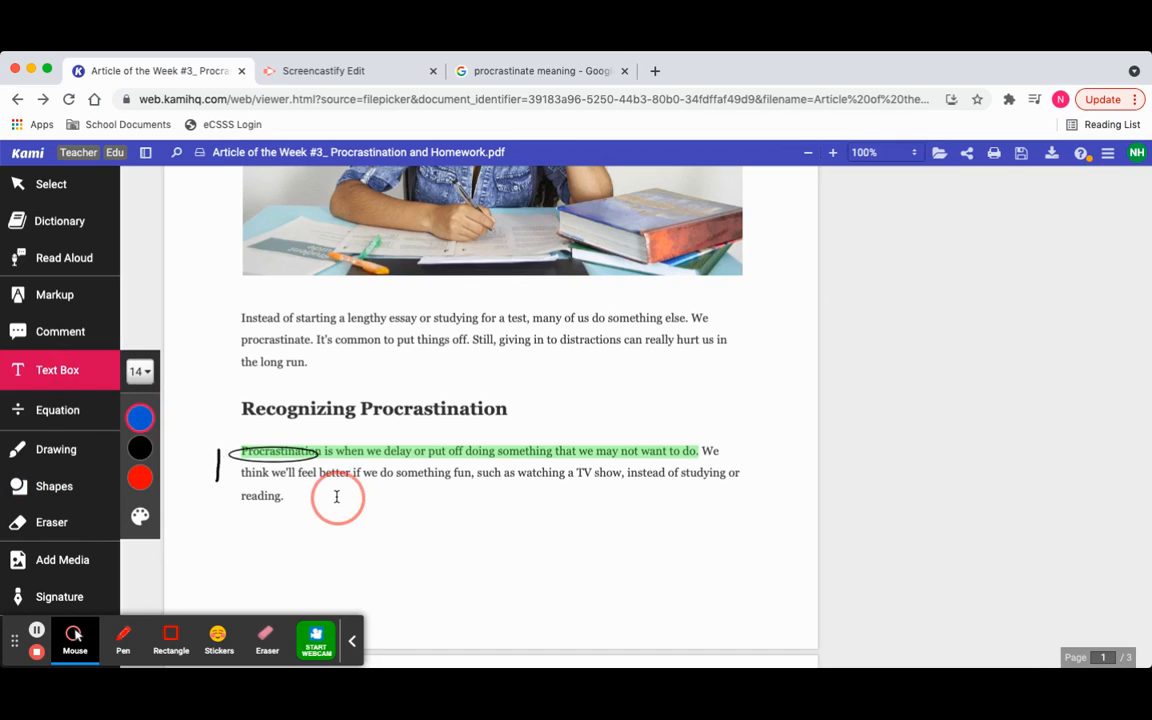
{"action": "left_click", "coordinate": [489, 541]}
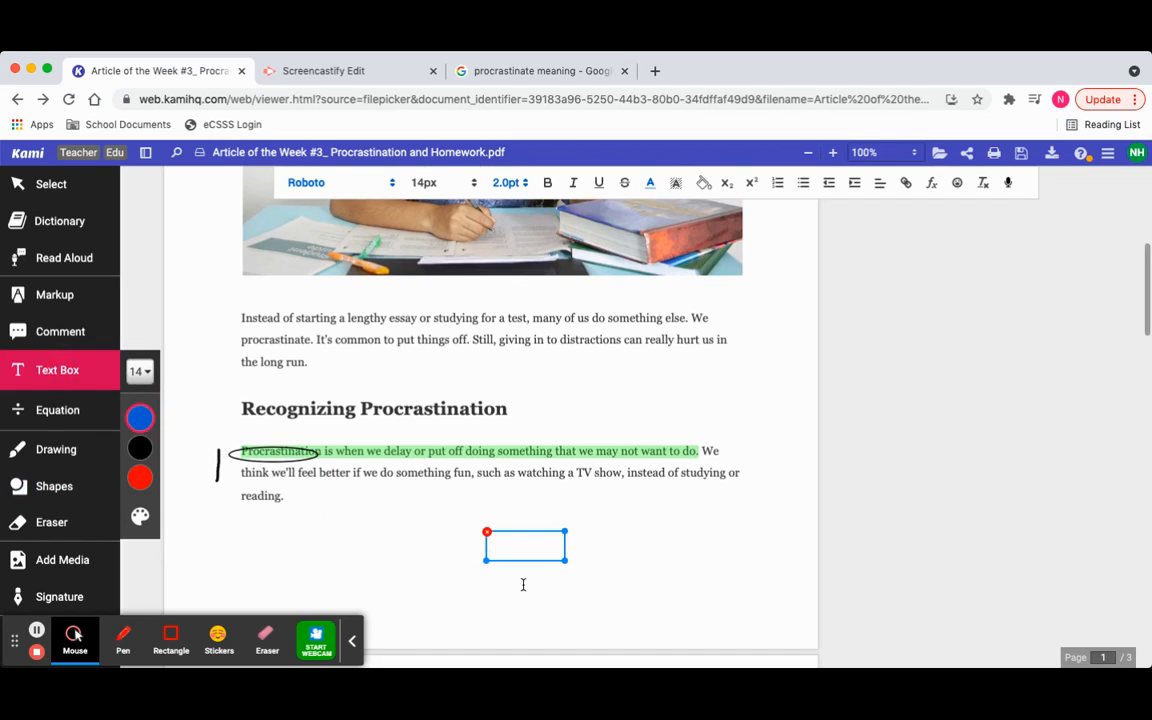
{"action": "type", "text": "delay or postpone action; put off doing something"}
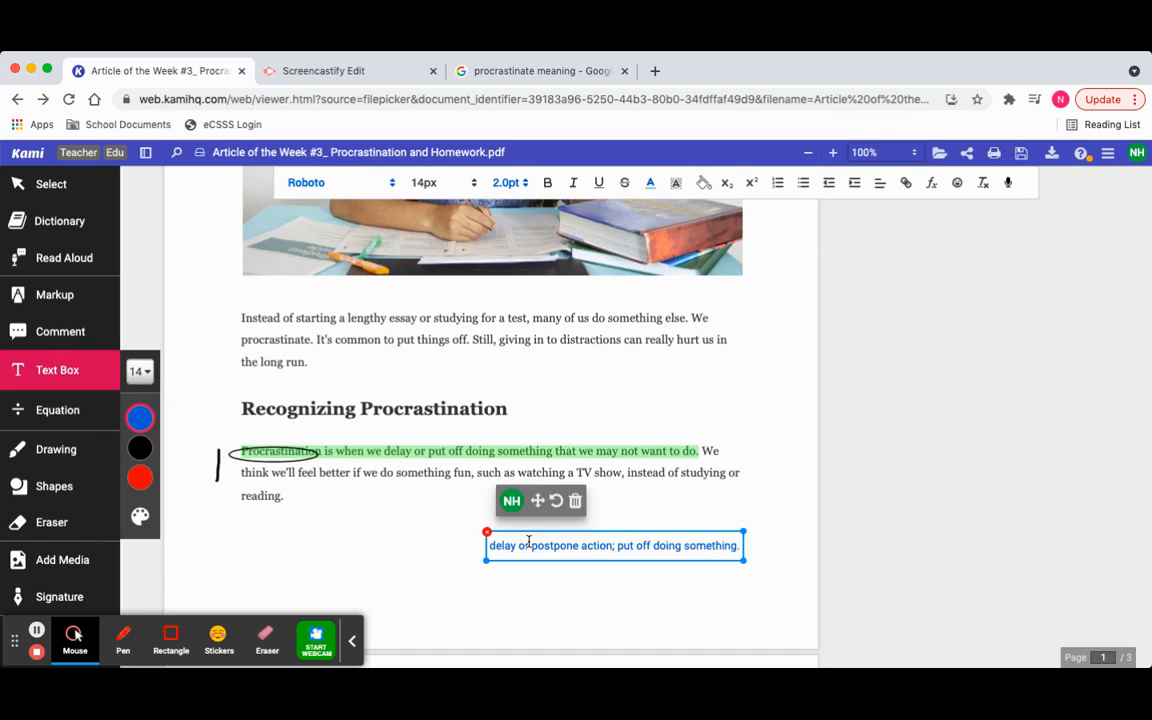
{"action": "left_click_drag", "start_coordinate": [520, 527], "coordinate": [318, 418]}
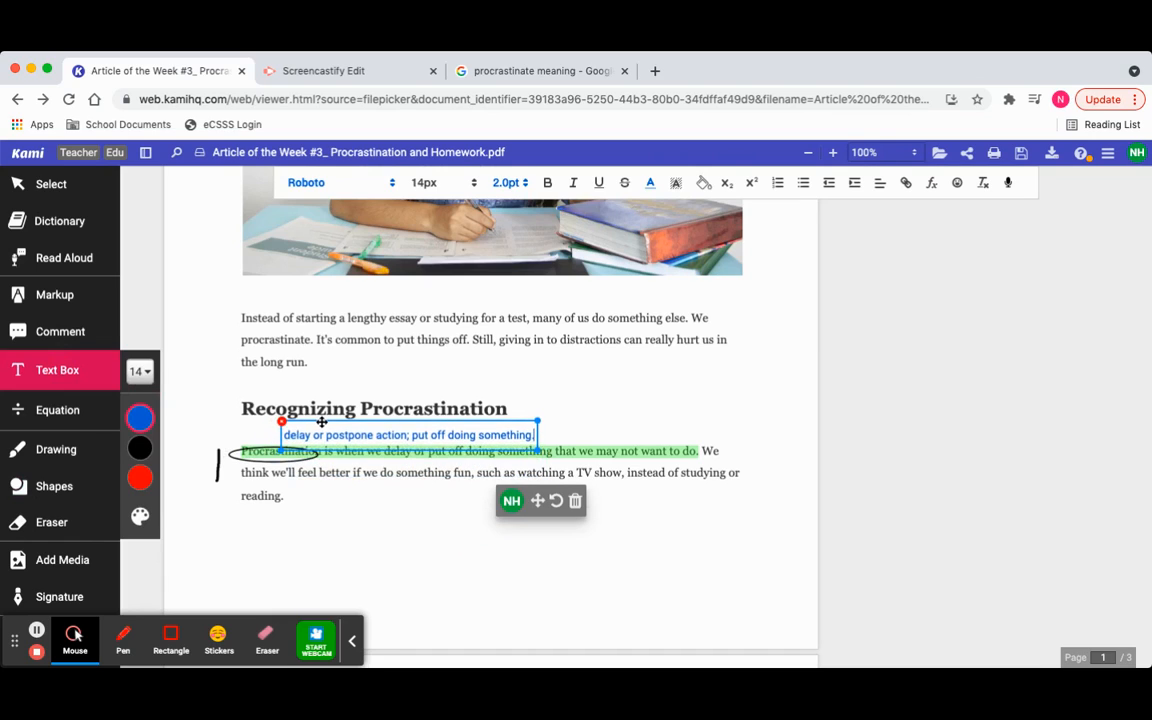
{"action": "key", "text": "BackSpace"}
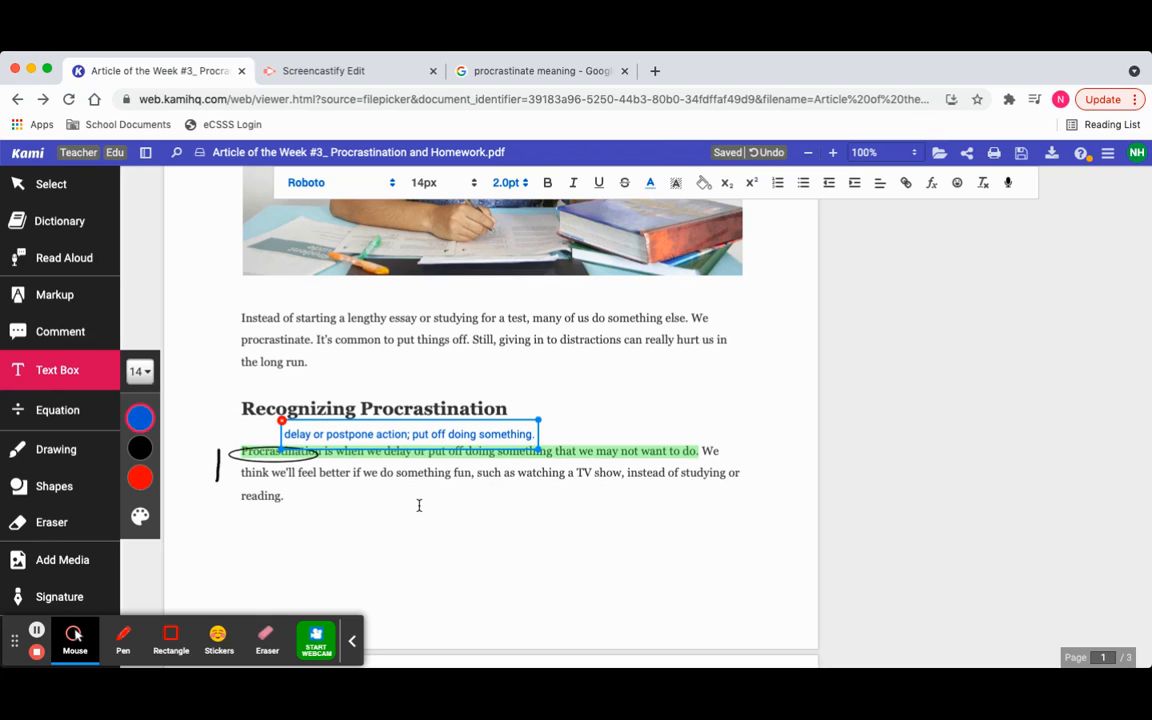
{"action": "left_click", "coordinate": [39, 631]}
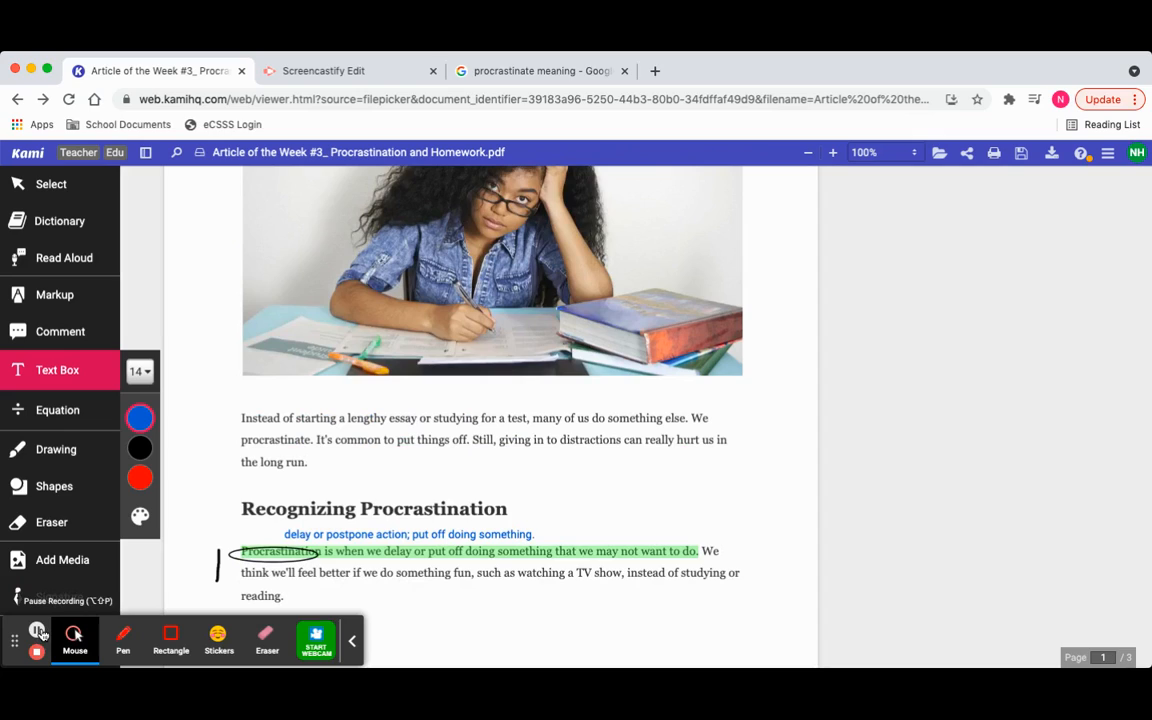
- Draw a check mark on the "circle and define unfamiliar words or key terms" line on page 1
{"action": "left_click", "coordinate": [50, 449]}
{"action": "scroll", "coordinate": [243, 427], "scroll_direction": "up", "scroll_amount": 5}
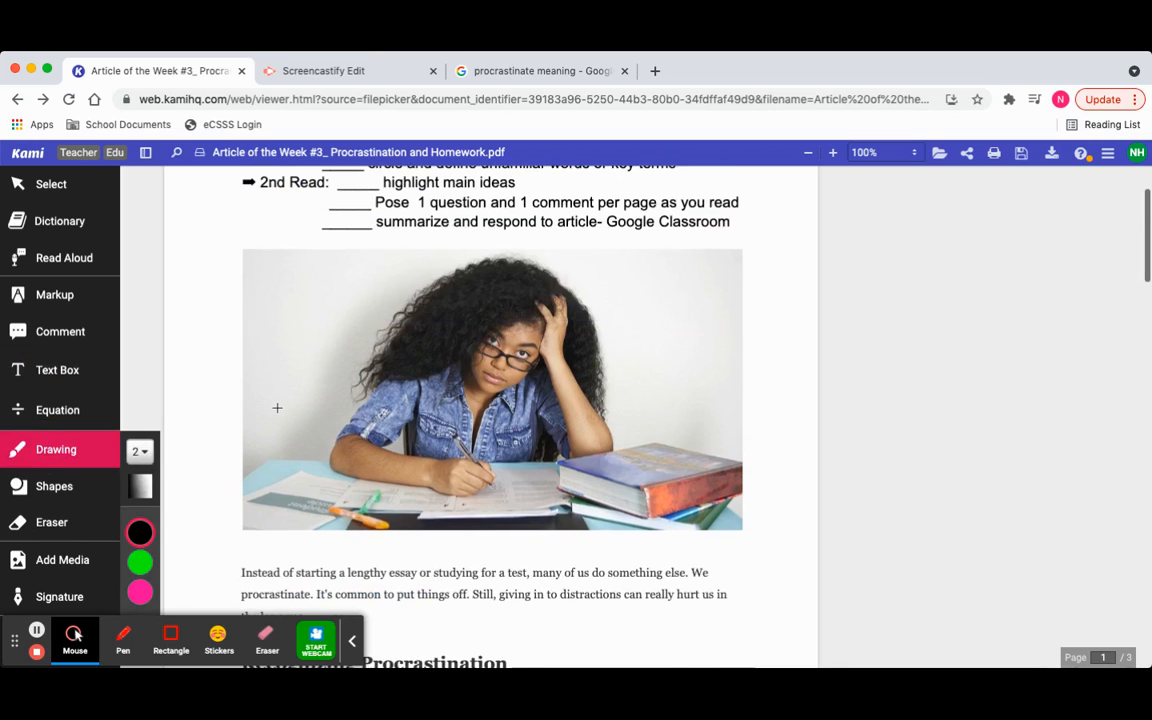
{"action": "mouse_move", "coordinate": [336, 266]}
{"action": "left_mouse_down"}
{"action": "mouse_move", "coordinate": [341, 278]}
{"action": "mouse_move", "coordinate": [370, 245]}
{"action": "left_mouse_up"}
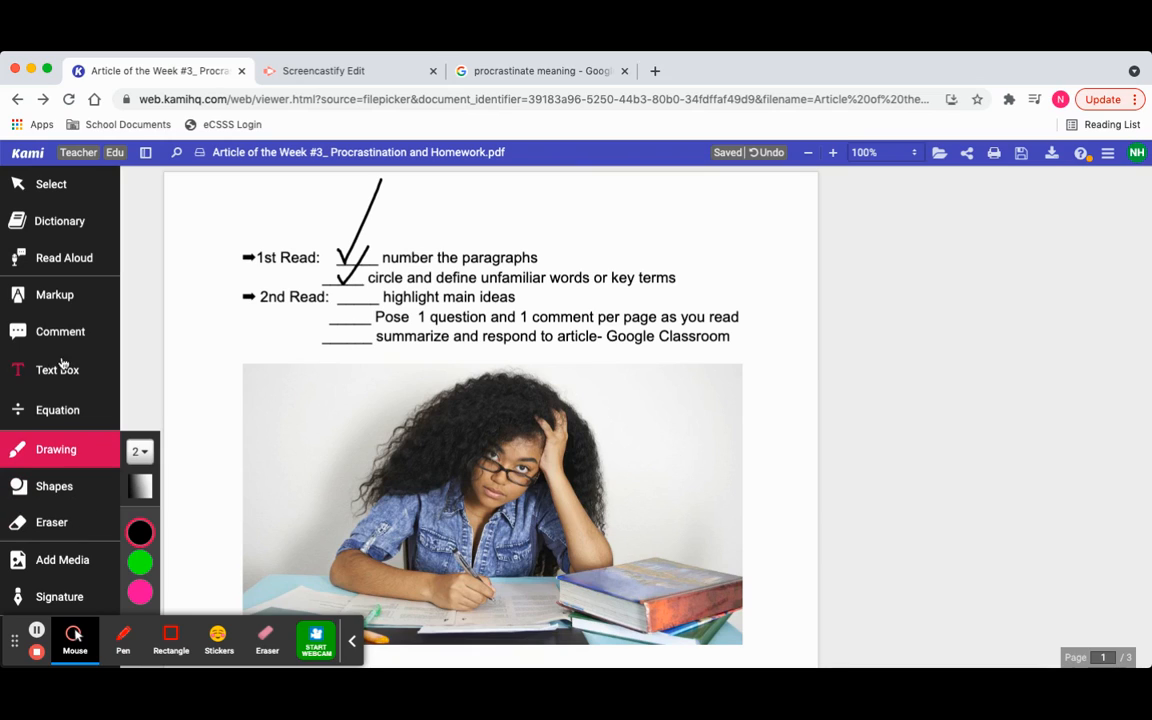
- Highlight the sentence "Those who procrastinate the most are usually performing below their potential." on page 2 in yellow with the Text Highlighter
{"action": "left_click", "coordinate": [60, 298]}
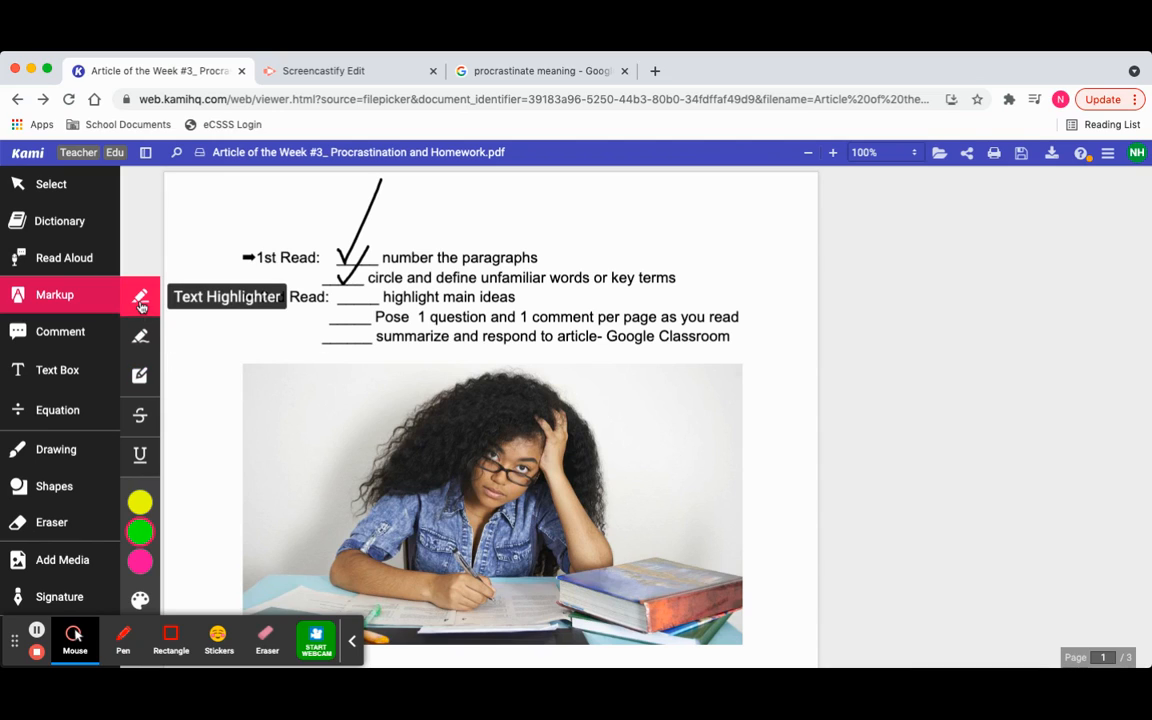
{"action": "mouse_move", "coordinate": [140, 505]}
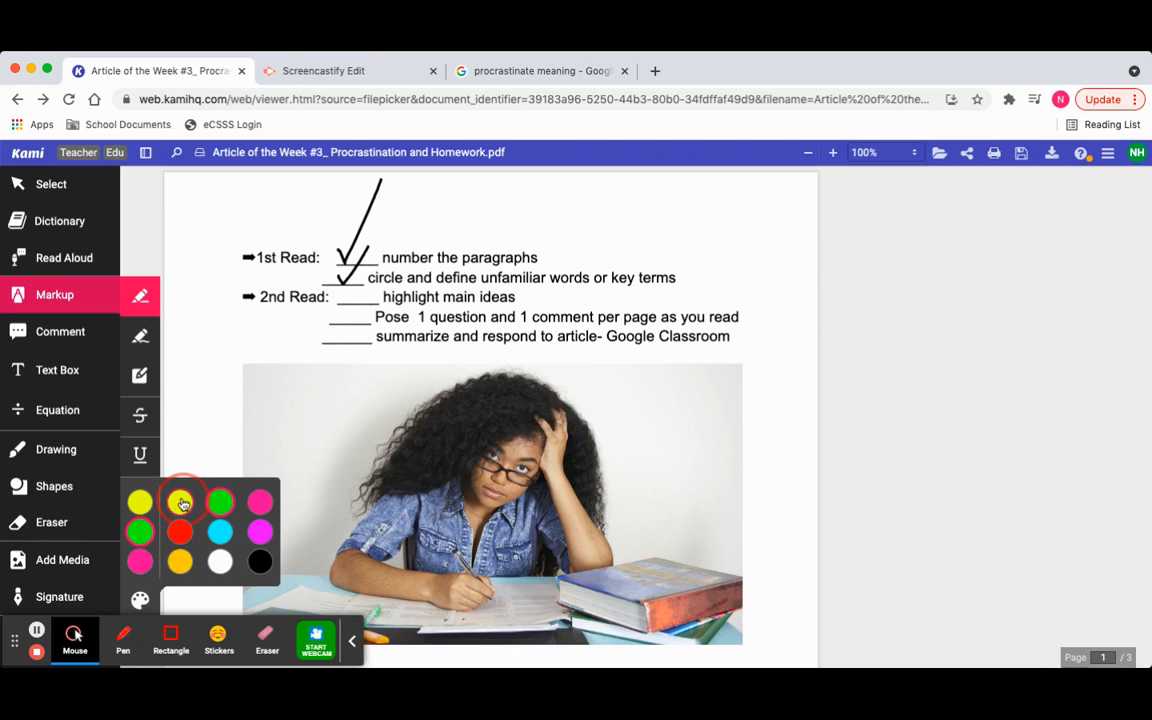
{"action": "left_click", "coordinate": [178, 505]}
{"action": "scroll", "coordinate": [432, 509], "scroll_direction": "down", "scroll_amount": 10}
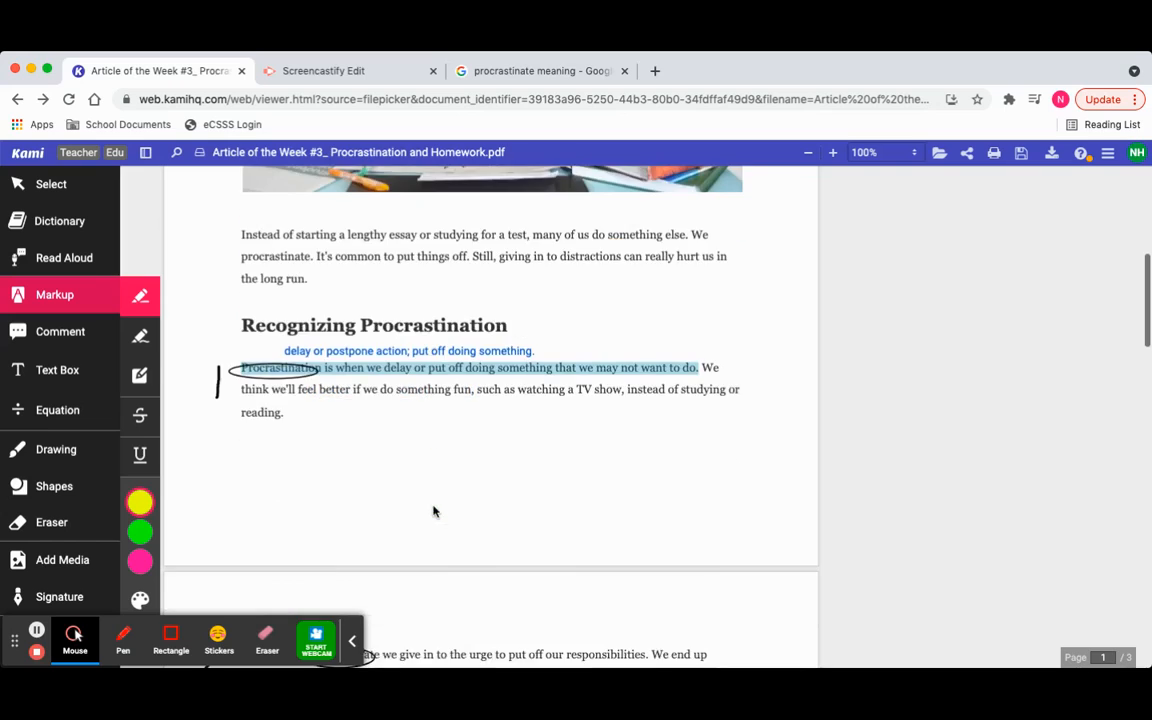
{"action": "left_click_drag", "start_coordinate": [240, 463], "coordinate": [657, 465]}
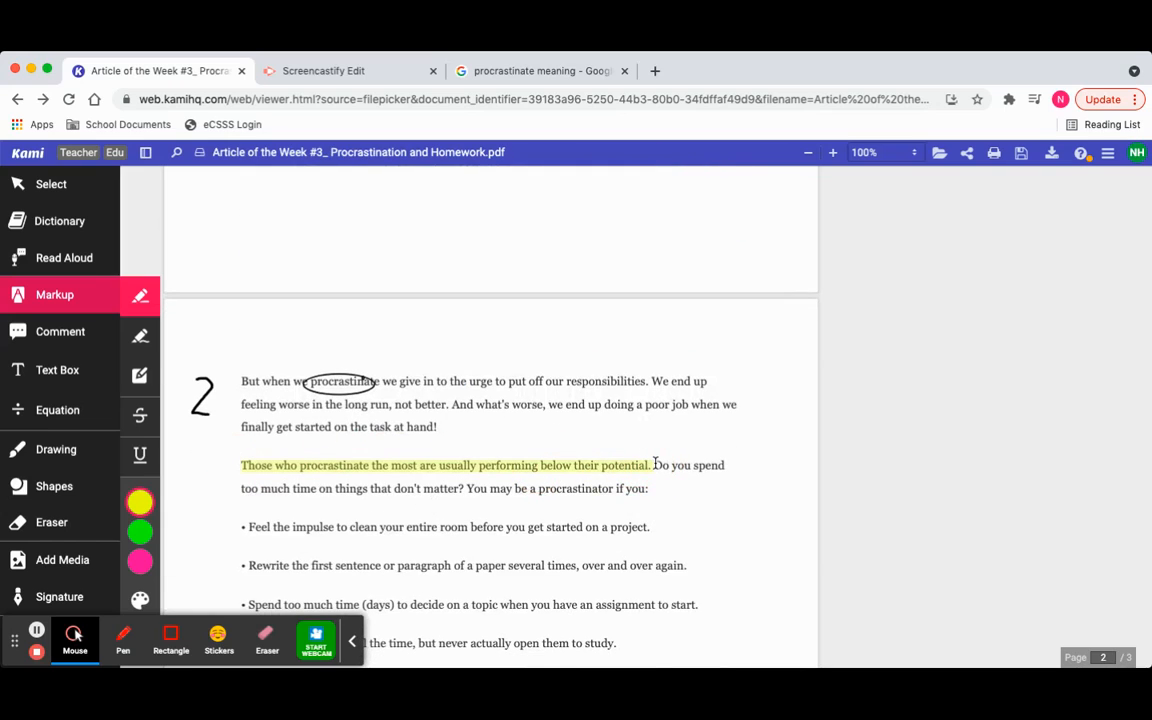
- Mark the page 2 bullet about cleaning the entire room in yellow with the Free Hand Highlighter
{"action": "left_click", "coordinate": [137, 340]}
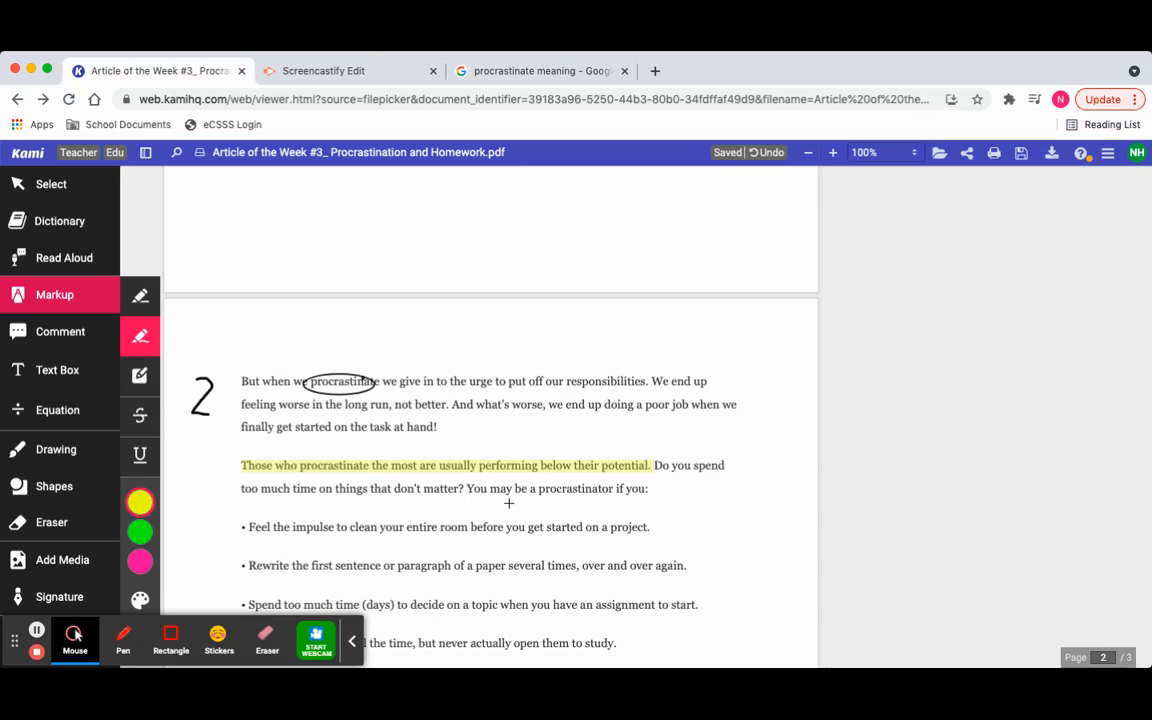
{"action": "mouse_move", "coordinate": [610, 529]}
{"action": "left_mouse_down"}
{"action": "mouse_move", "coordinate": [549, 530]}
{"action": "mouse_move", "coordinate": [638, 528]}
{"action": "mouse_move", "coordinate": [600, 528]}
{"action": "left_mouse_up"}
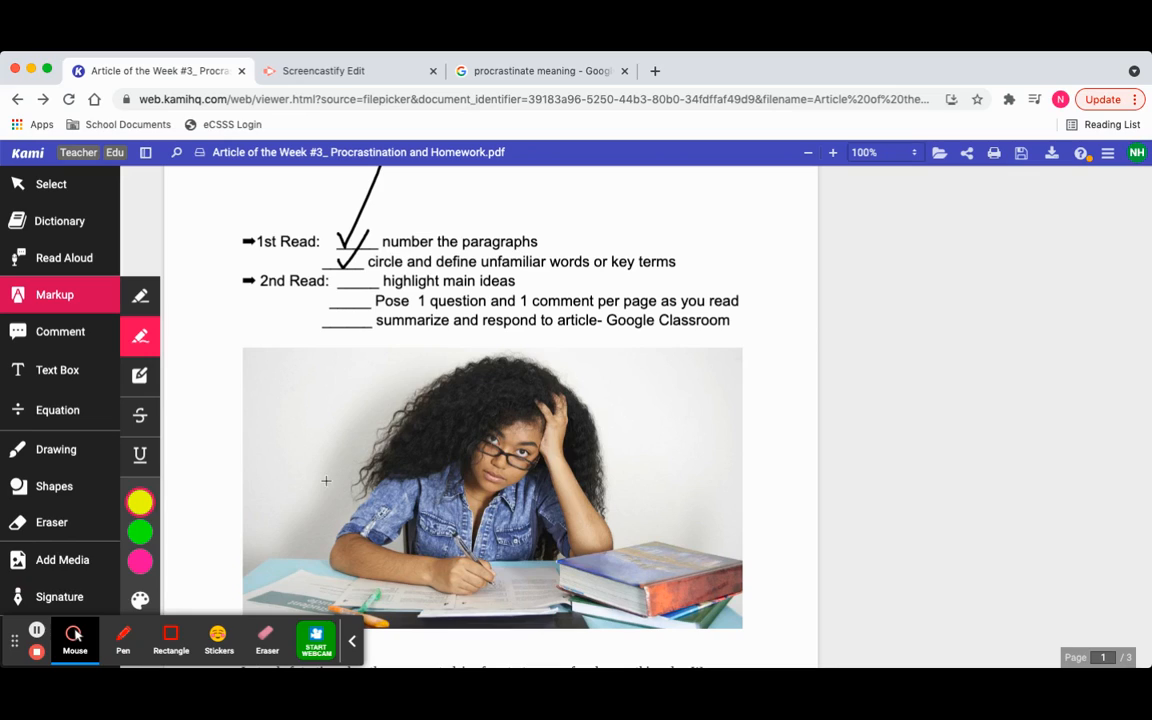
- Search Google Images for "procrastination" as media for the article and close the search without inserting an image
{"action": "left_click", "coordinate": [62, 566]}
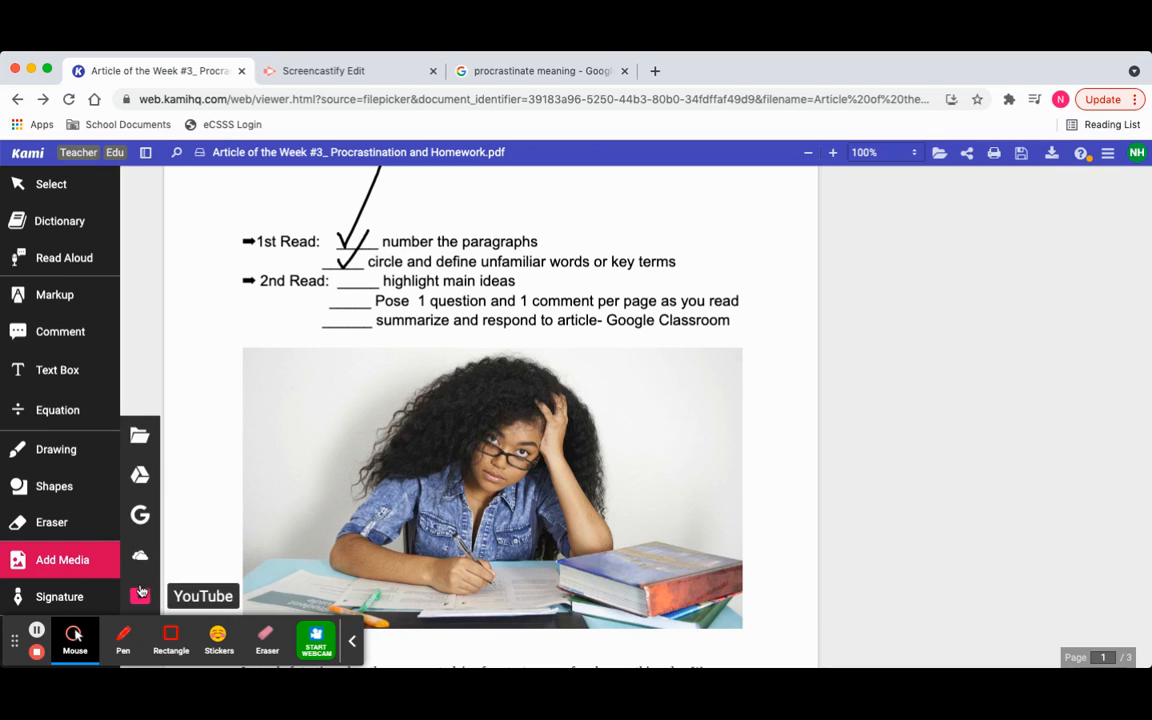
{"action": "left_click", "coordinate": [143, 517]}
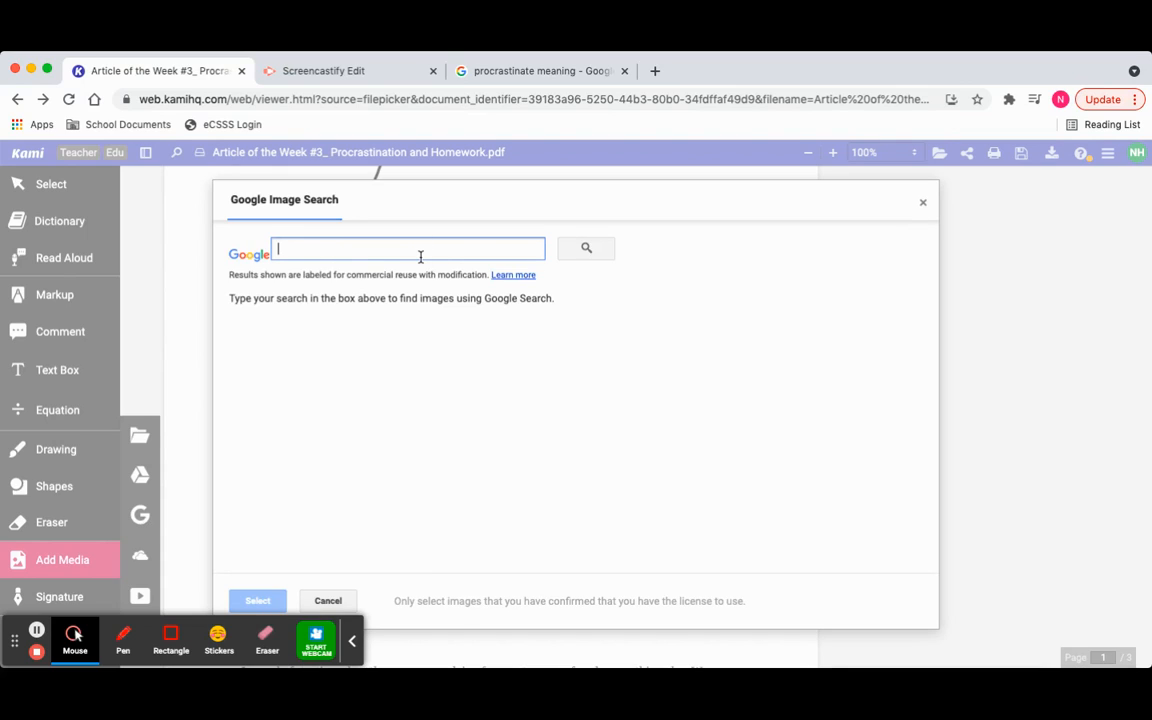
{"action": "type", "text": "procrastination"}
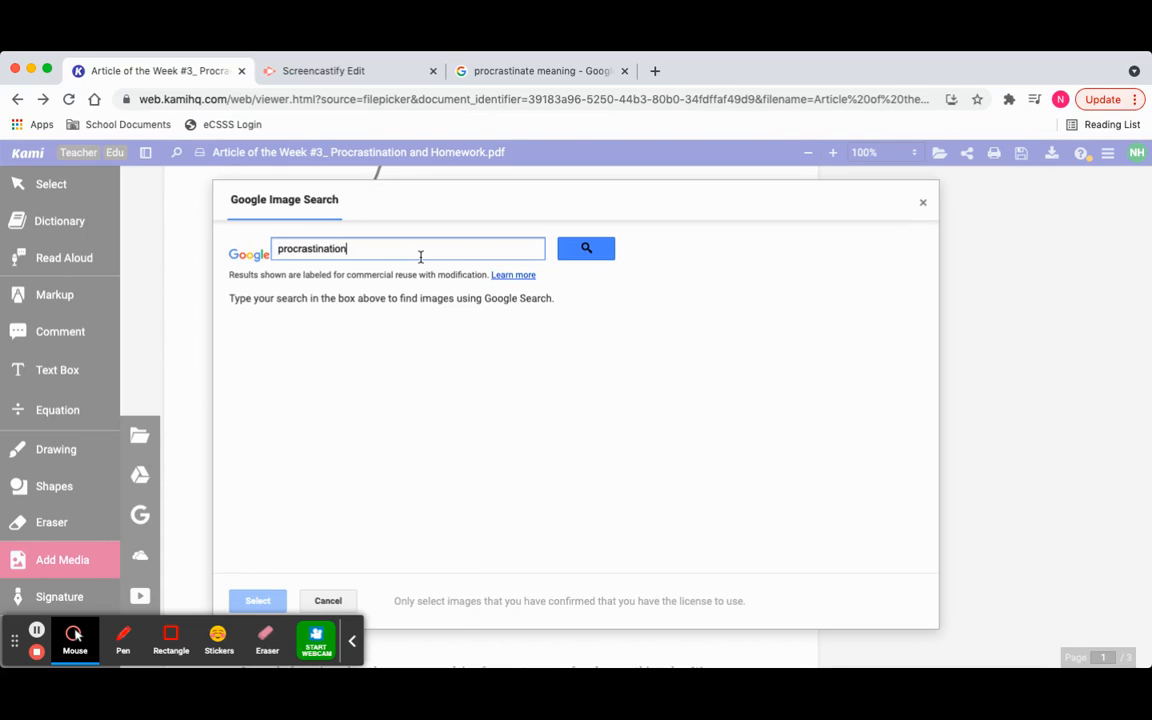
{"action": "left_click", "coordinate": [584, 248]}
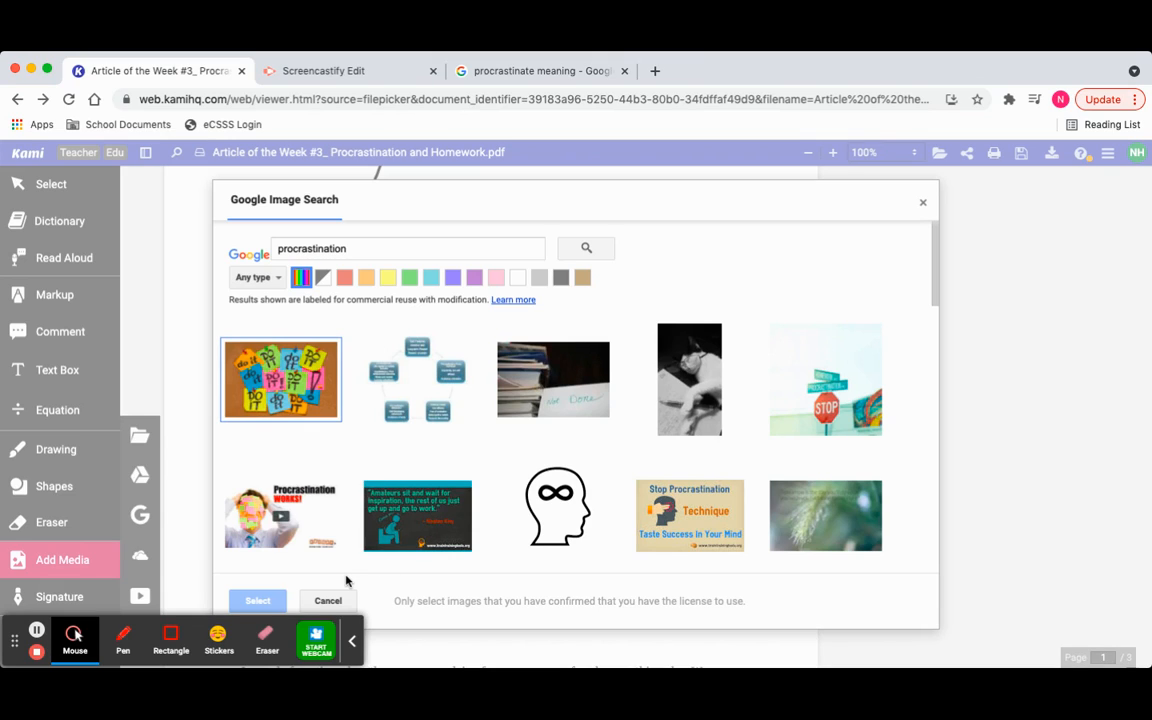
{"action": "left_click", "coordinate": [328, 600]}
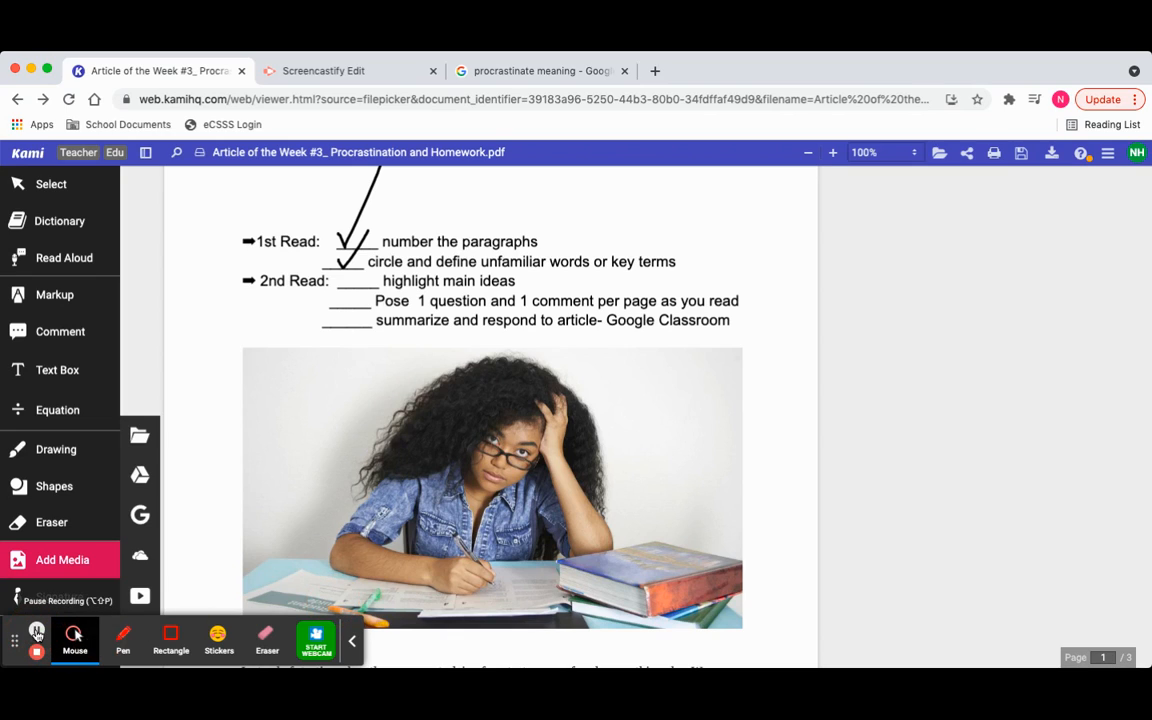
- Open the Read Aloud playback controls for the article
{"action": "left_click", "coordinate": [68, 262]}
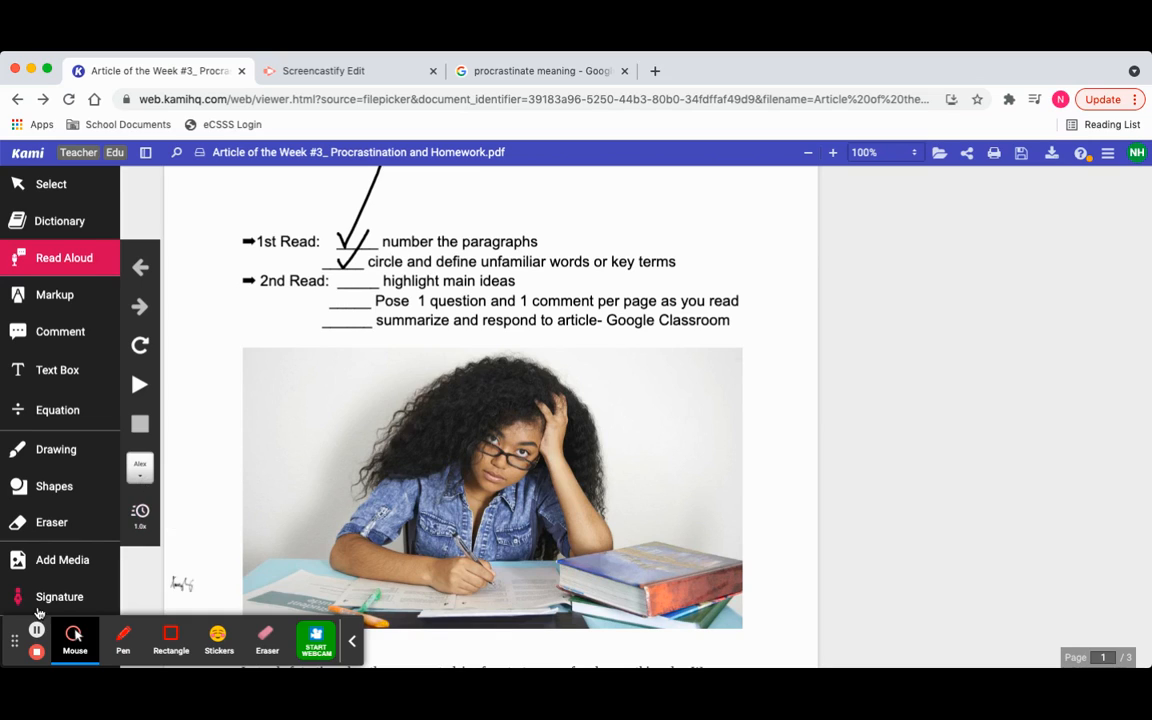
{"action": "left_click", "coordinate": [37, 632]}
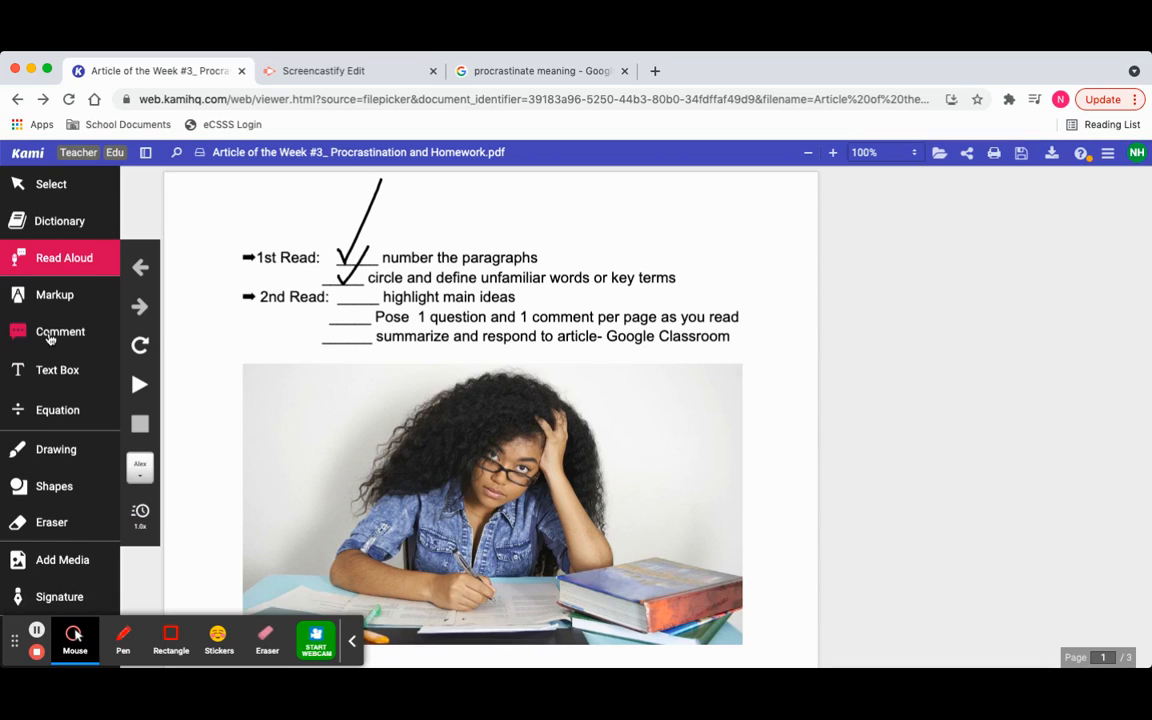
- Add a yellow comment reading "Great job, Student!" at the end of the "summarize and respond to article" line on page 1
{"action": "left_click", "coordinate": [49, 334]}
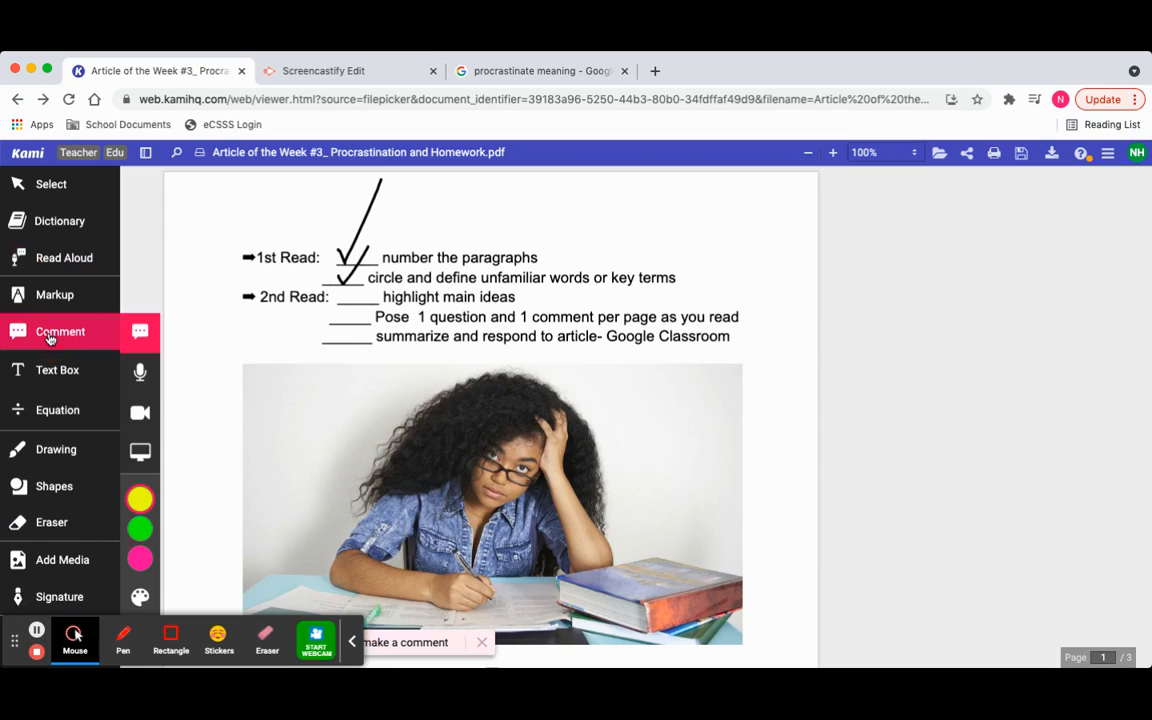
{"action": "left_click", "coordinate": [730, 339]}
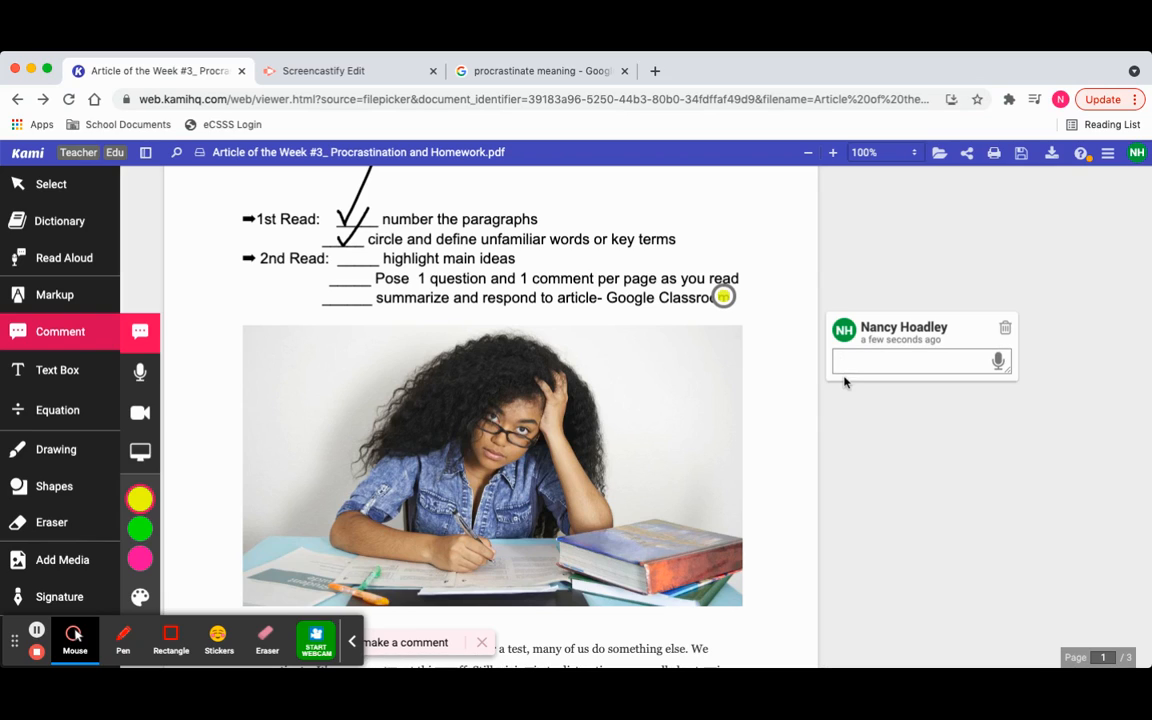
{"action": "type", "text": "Great job, Student1"}
{"action": "key", "text": "BackSpace"}
{"action": "type", "text": "!"}
{"action": "left_click", "coordinate": [82, 630]}
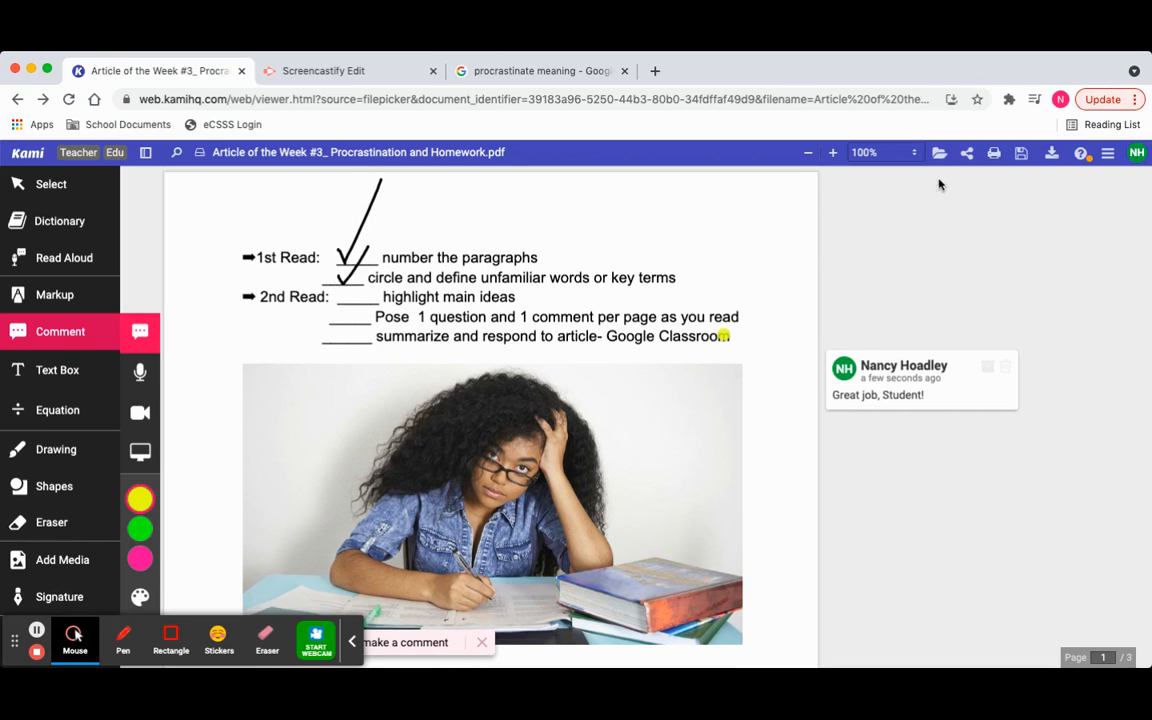
- Examine the additional document options and review the annotations made on pages 1 and 2
{"action": "left_click", "coordinate": [1107, 153]}
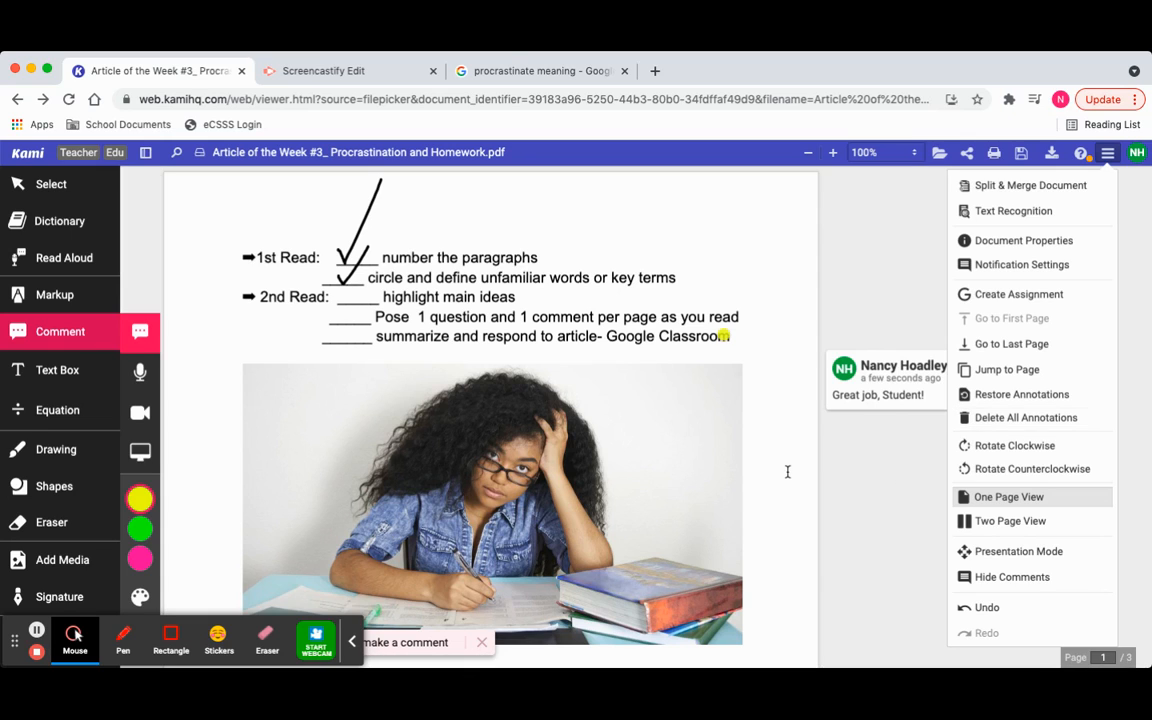
{"action": "scroll", "coordinate": [787, 471], "scroll_direction": "down", "scroll_amount": 10}
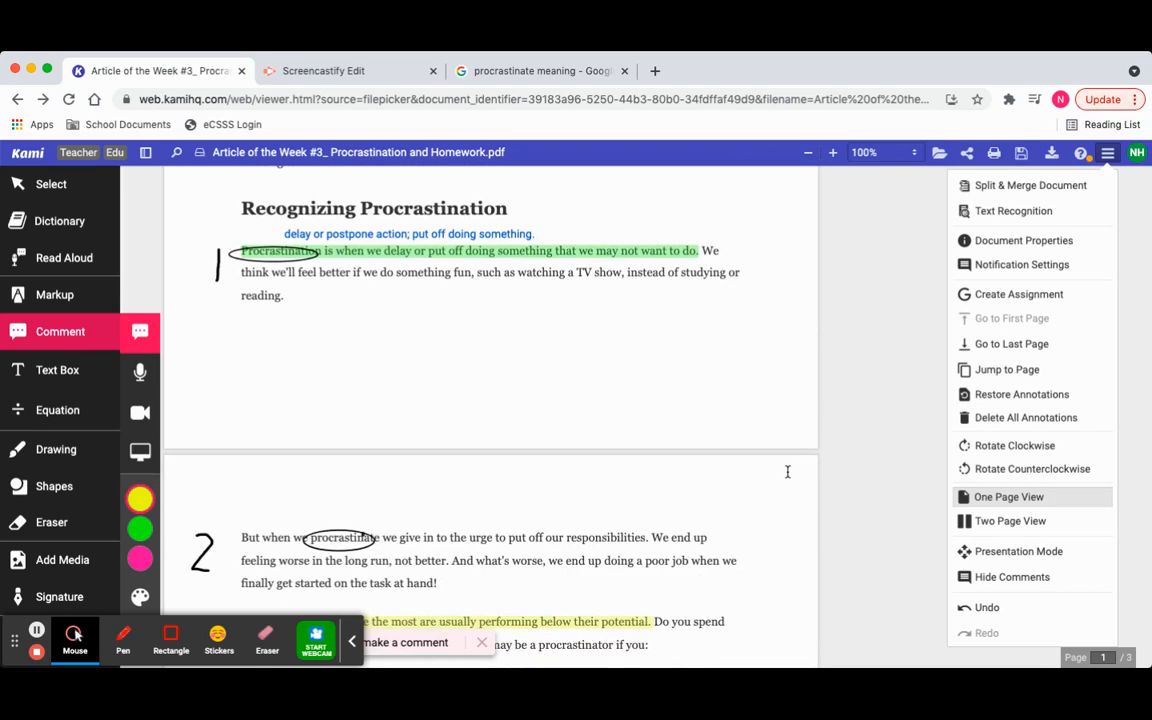
{"action": "scroll", "coordinate": [787, 471], "scroll_direction": "down", "scroll_amount": 1}
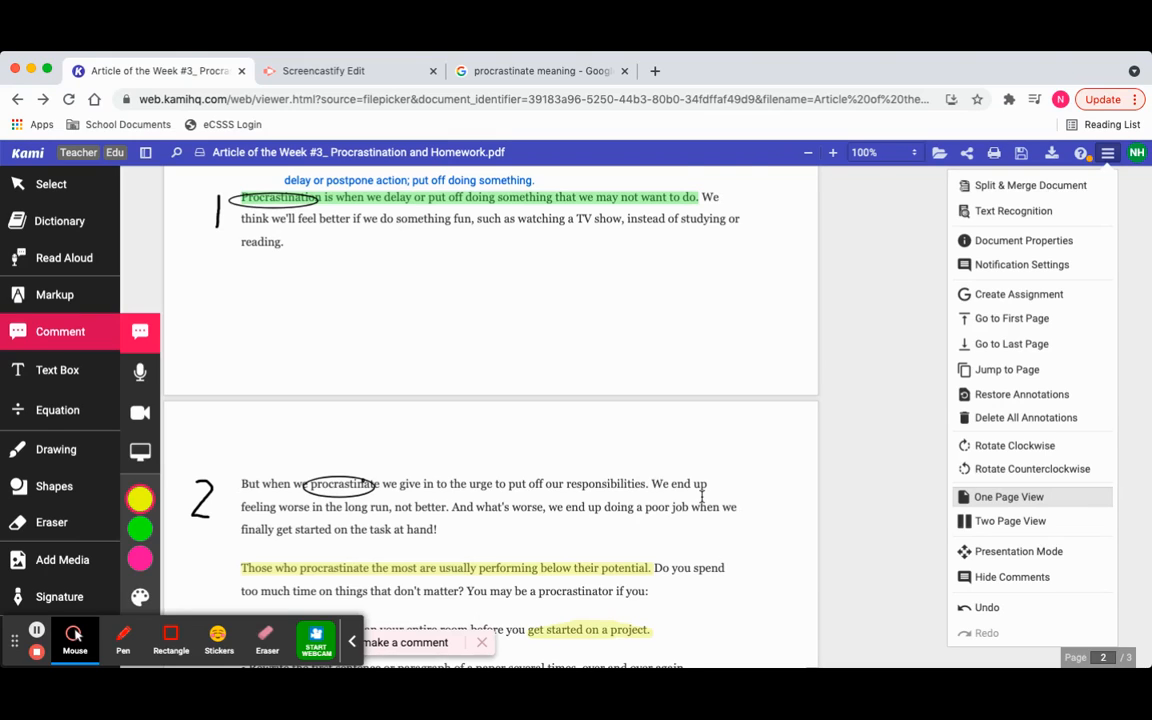
{"action": "scroll", "coordinate": [702, 496], "scroll_direction": "down", "scroll_amount": 1}
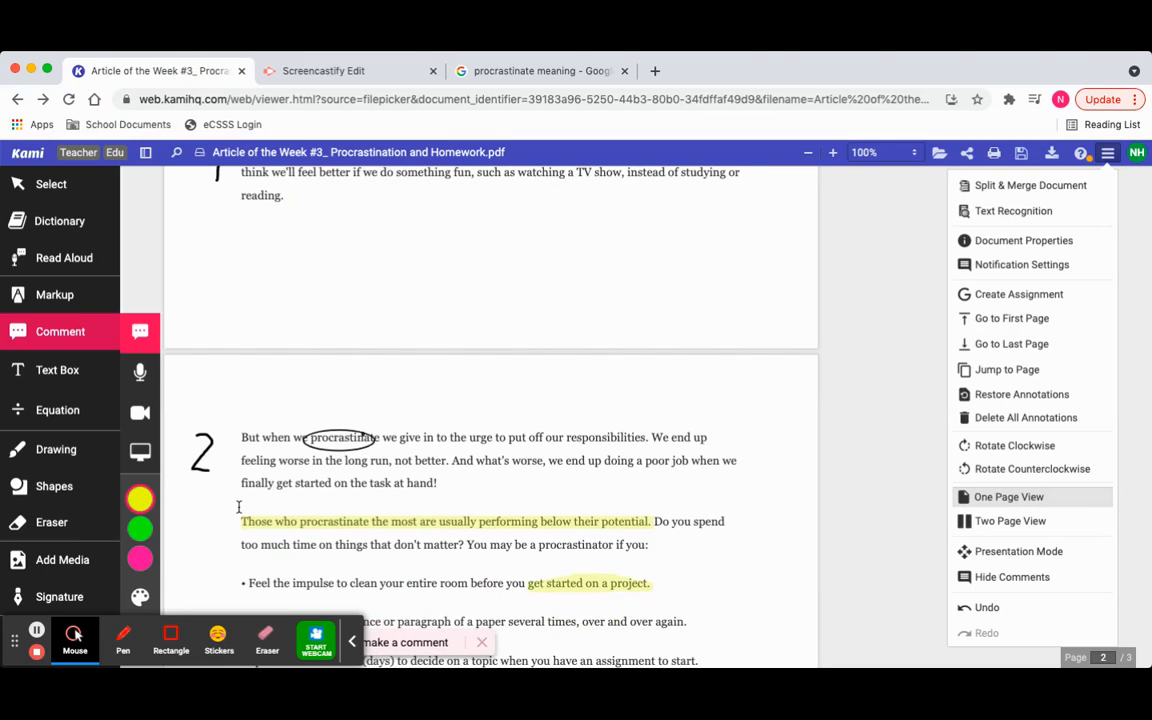
{"action": "mouse_move", "coordinate": [142, 556]}
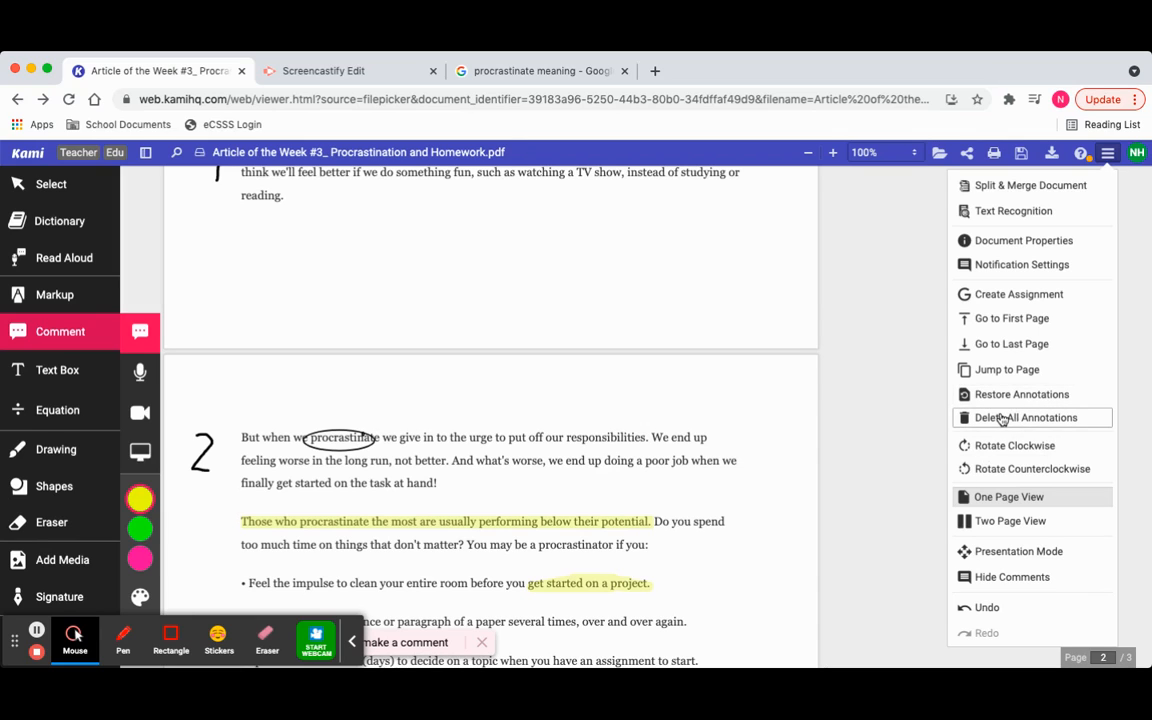
{"action": "left_click", "coordinate": [41, 630]}
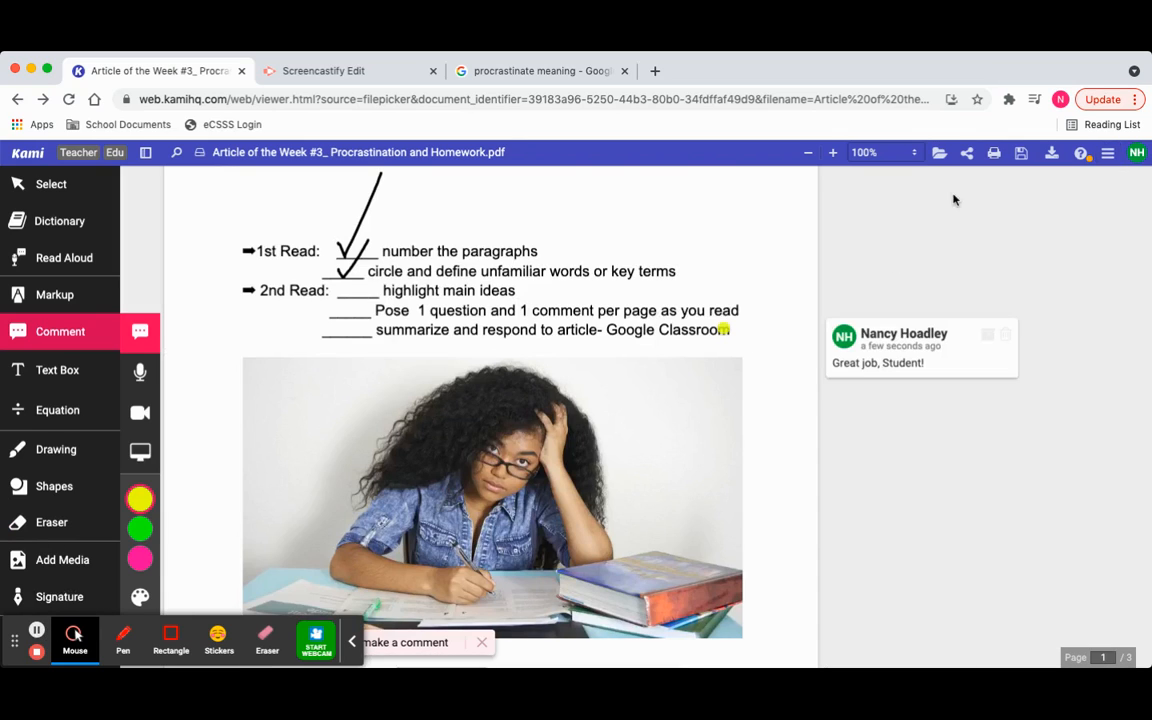
- View the annotated article in Presentation Mode from page 1
{"action": "left_click", "coordinate": [1107, 152]}
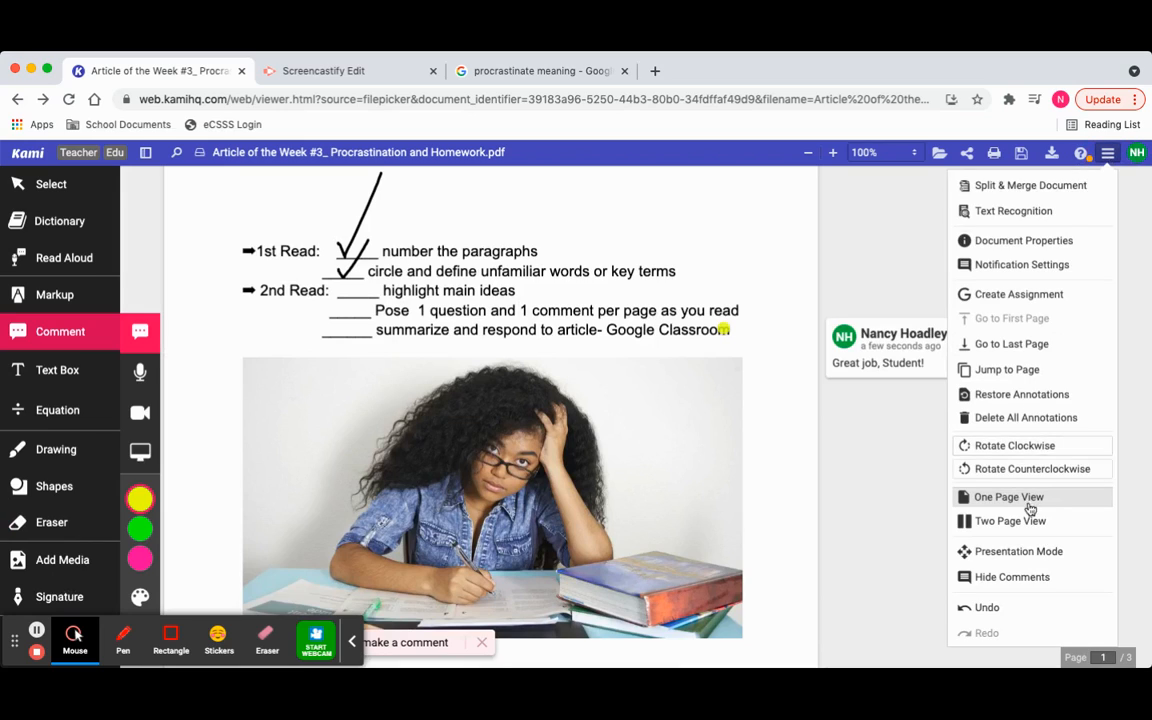
{"action": "left_click", "coordinate": [1021, 550]}
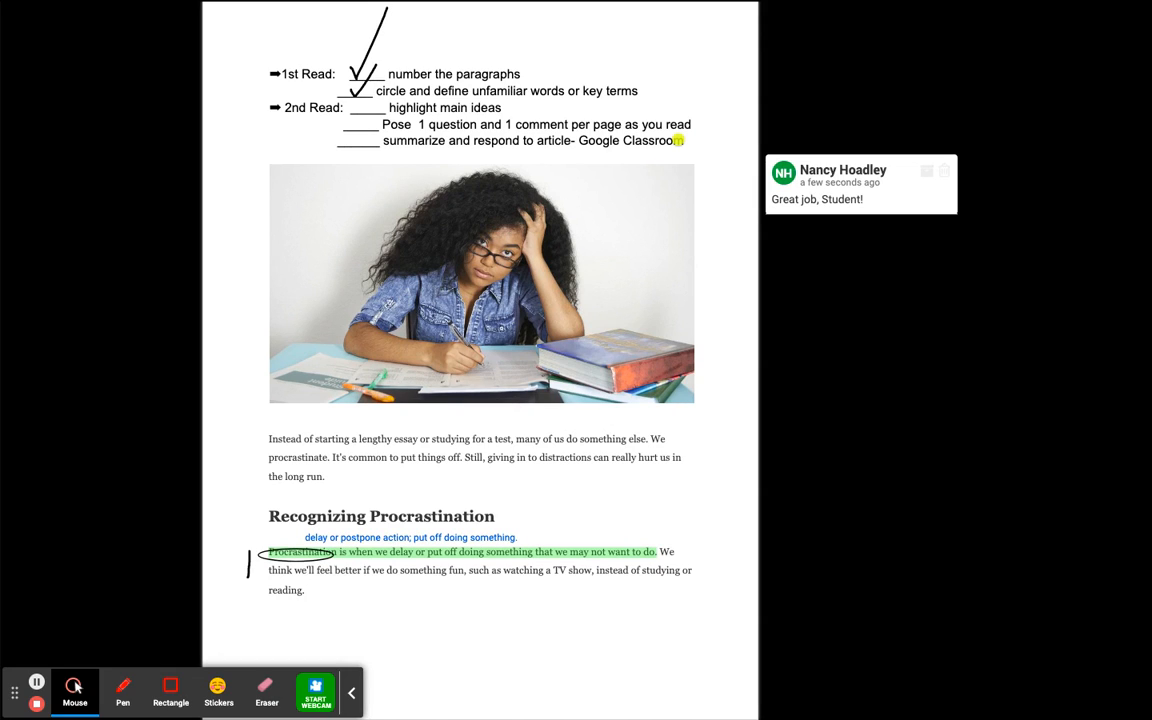
{"action": "left_click", "coordinate": [38, 683]}
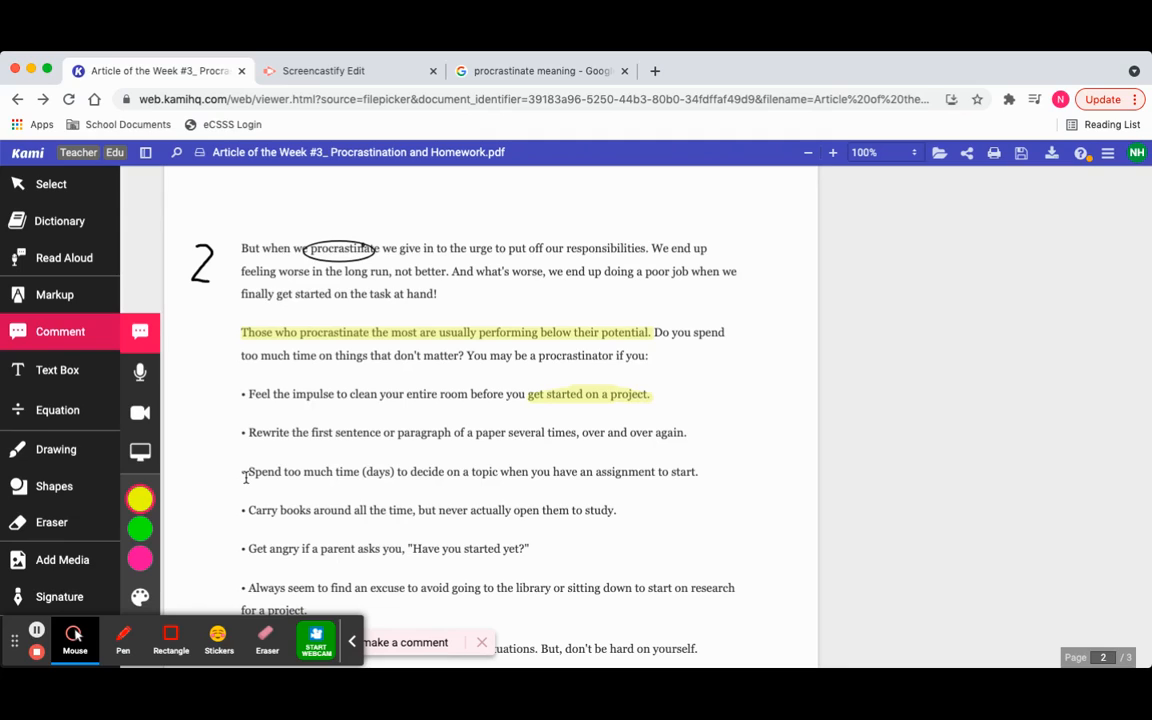
- Return to the Kami home page and look over the file opening, creation and Trending Resources options
{"action": "left_click", "coordinate": [28, 153]}
{"action": "scroll", "coordinate": [463, 193], "scroll_direction": "up", "scroll_amount": 3}
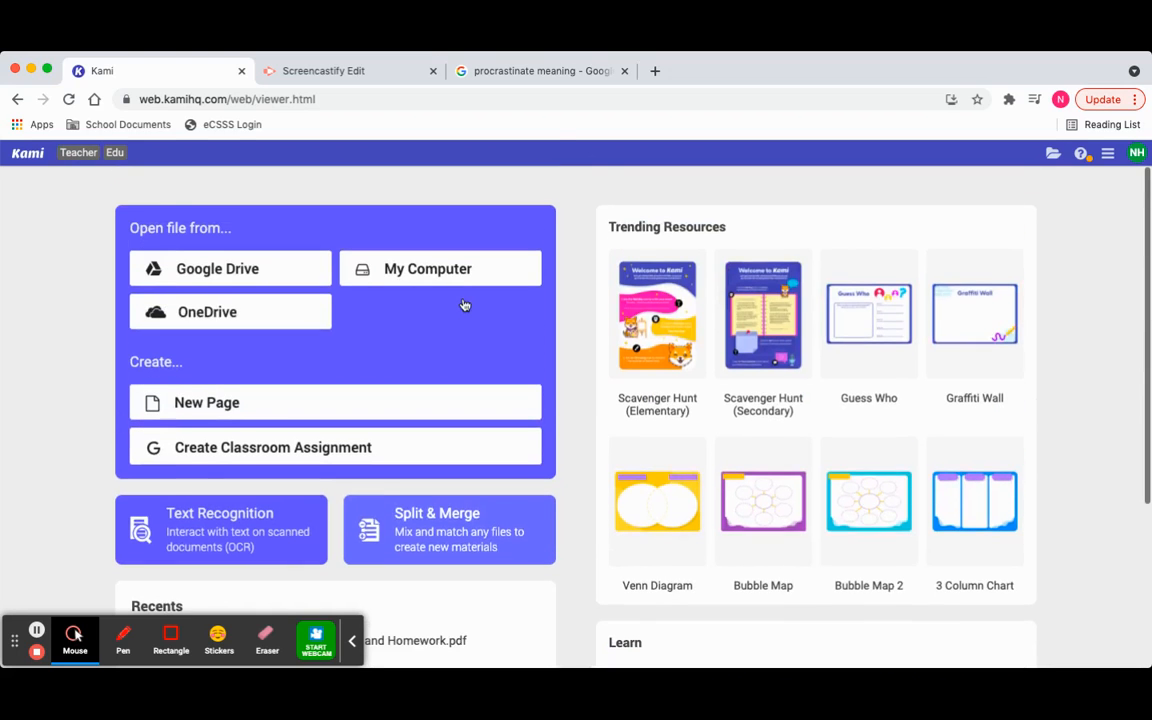
{"action": "scroll", "coordinate": [776, 472], "scroll_direction": "down", "scroll_amount": 2}
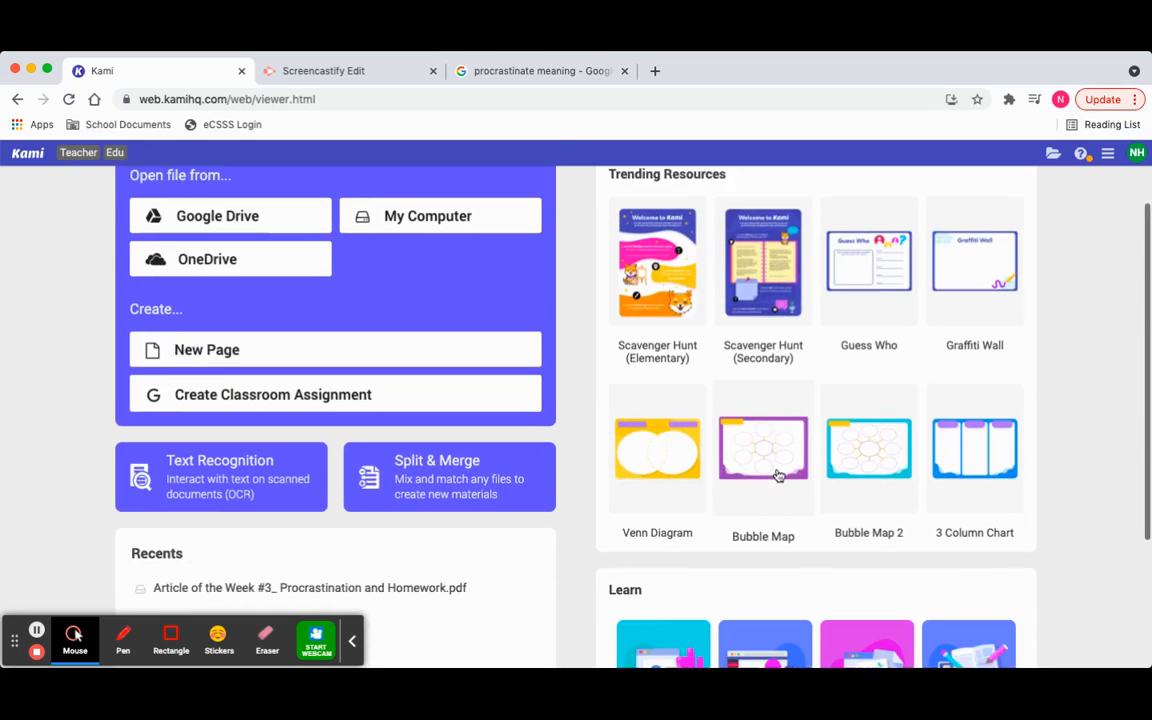
{"action": "scroll", "coordinate": [825, 485], "scroll_direction": "up", "scroll_amount": 2}
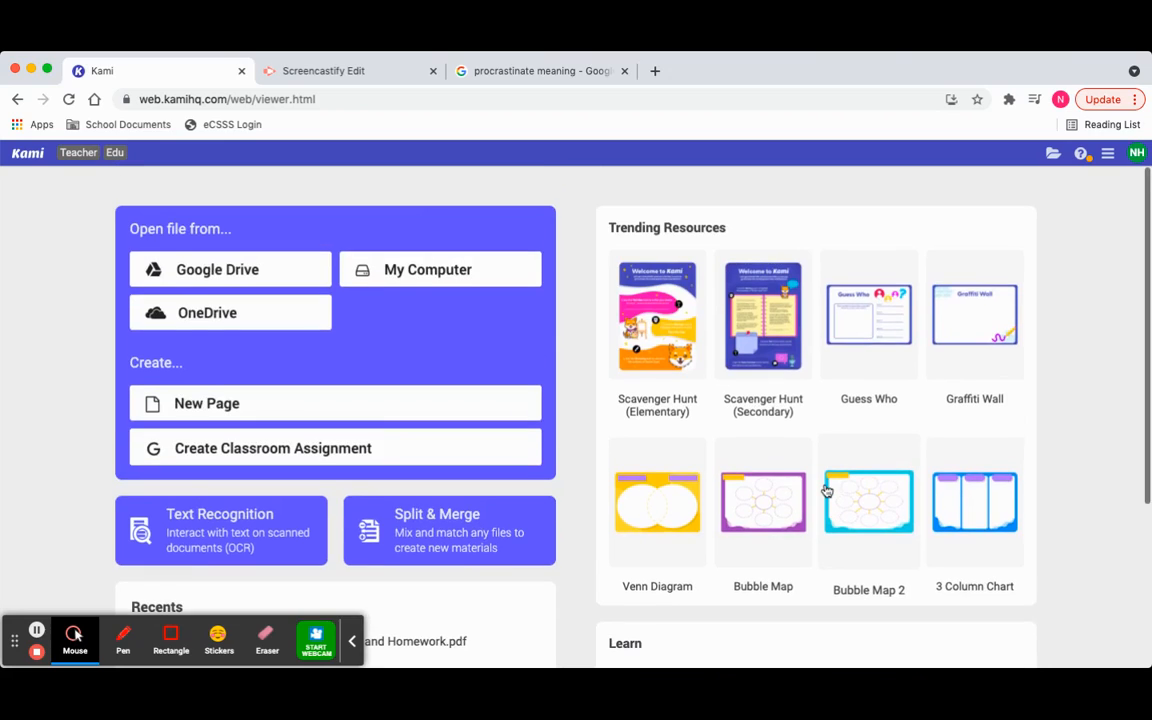